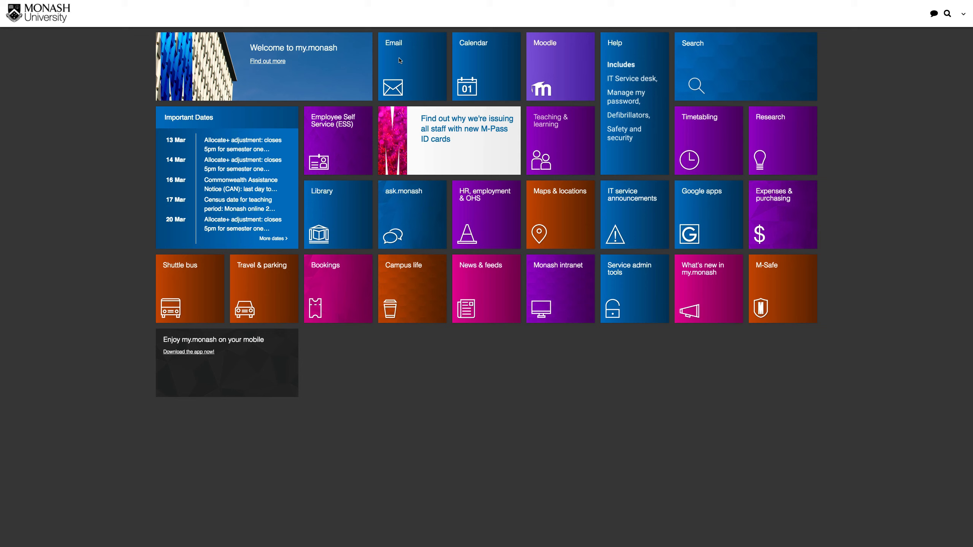
# - Open the university email and look through the first page of inbox messages
pyautogui.click(408, 52)
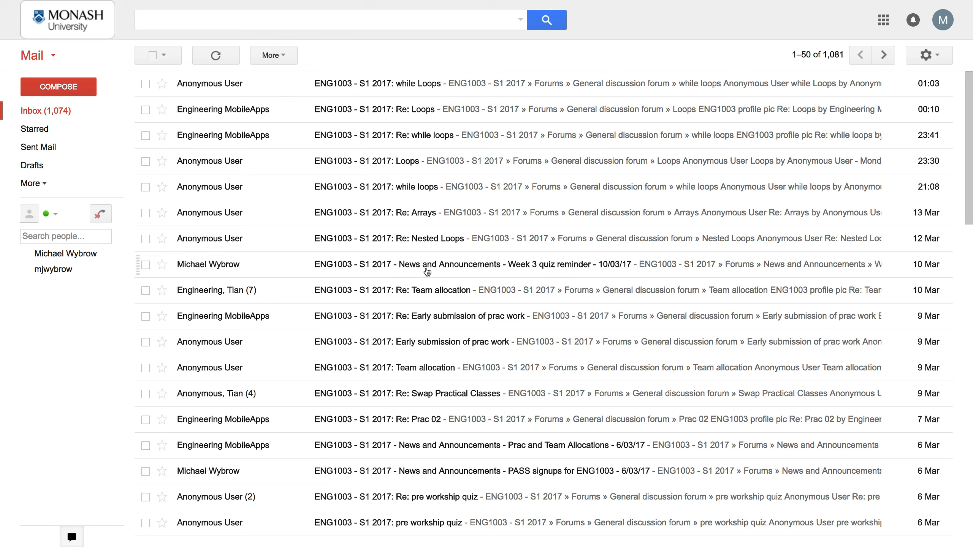
pyautogui.scroll(-15, 351, 365)
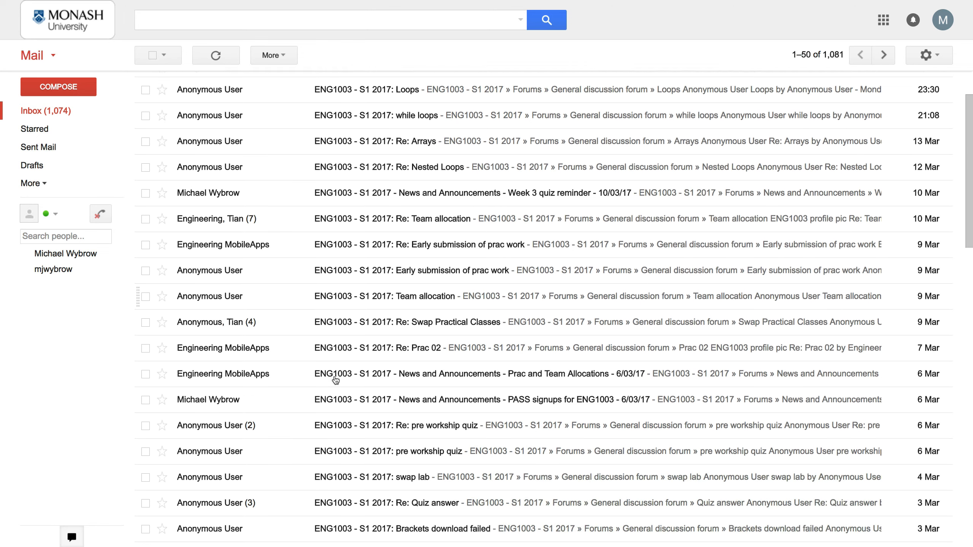
pyautogui.scroll(-5, 336, 380)
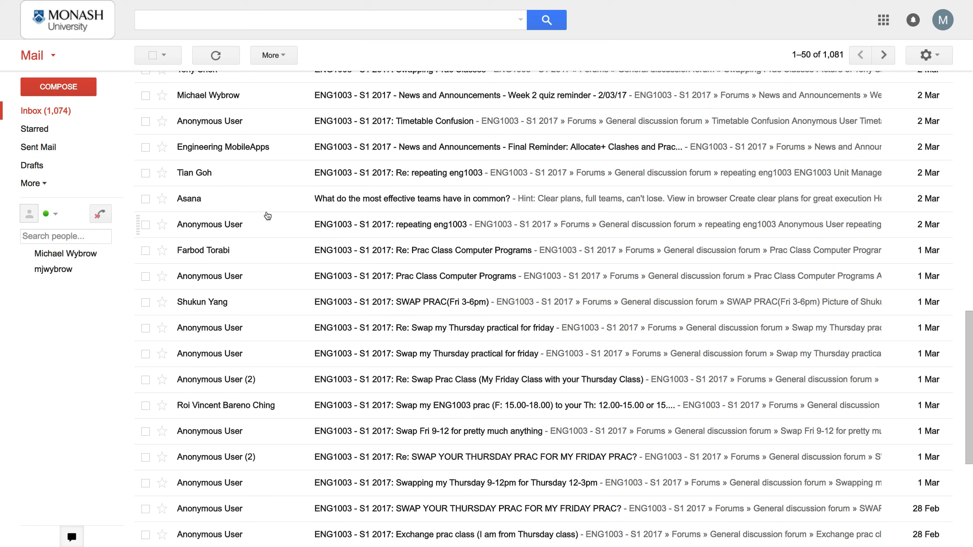
pyautogui.scroll(-5, 309, 247)
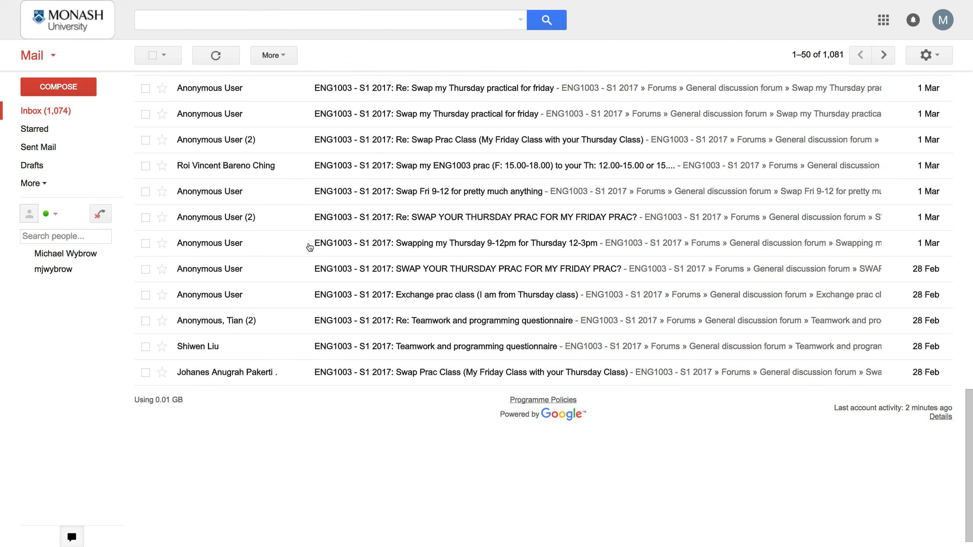
pyautogui.scroll(15, 309, 247)
pyautogui.scroll(4, 309, 247)
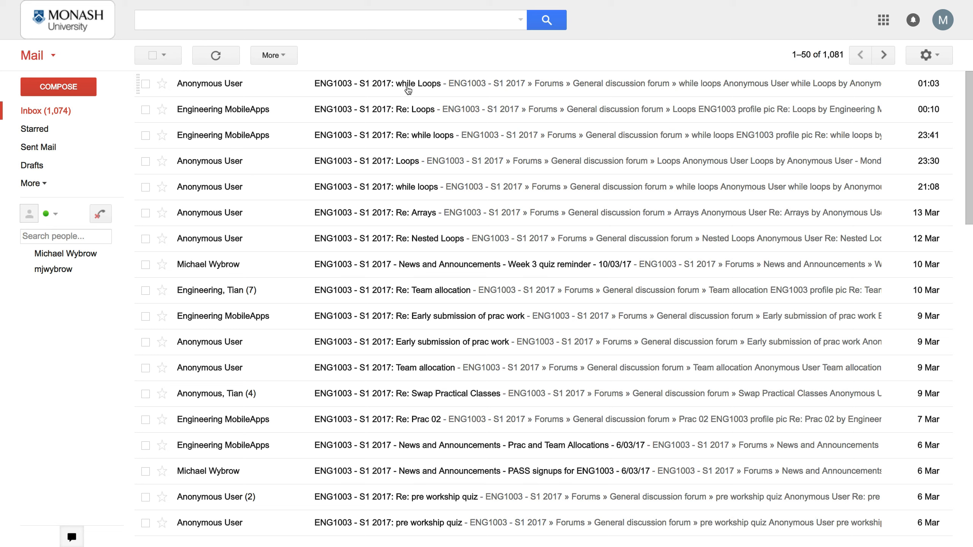
# - Start a filter from the "ENG1003 - S1 2017: Re: Loops" message, keeping its mailing-list criterion, and continue to the filter actions
pyautogui.click(401, 110)
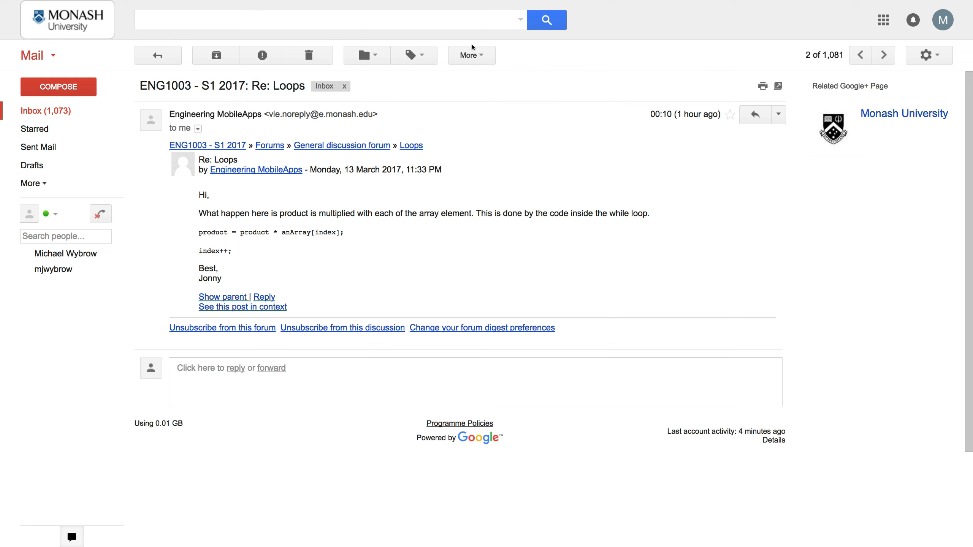
pyautogui.click(483, 55)
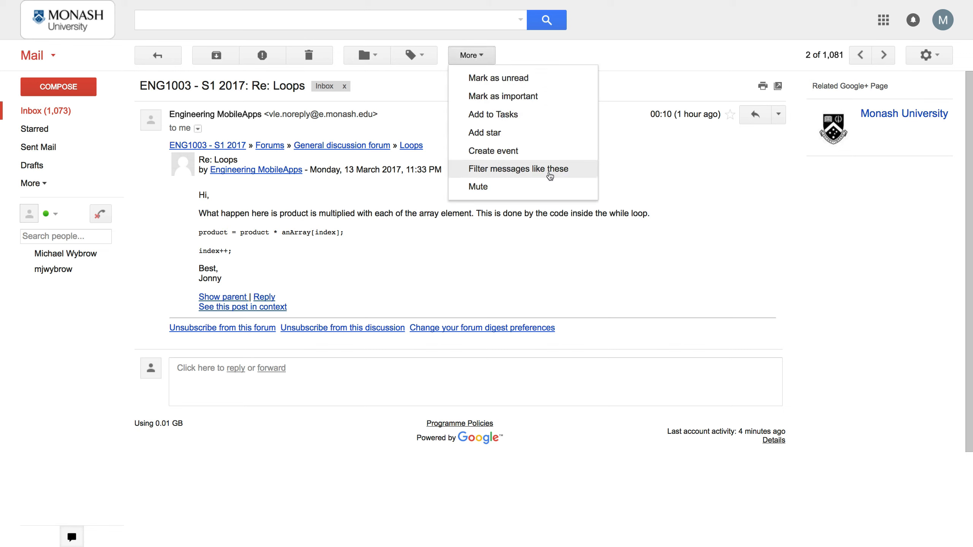
pyautogui.click(514, 170)
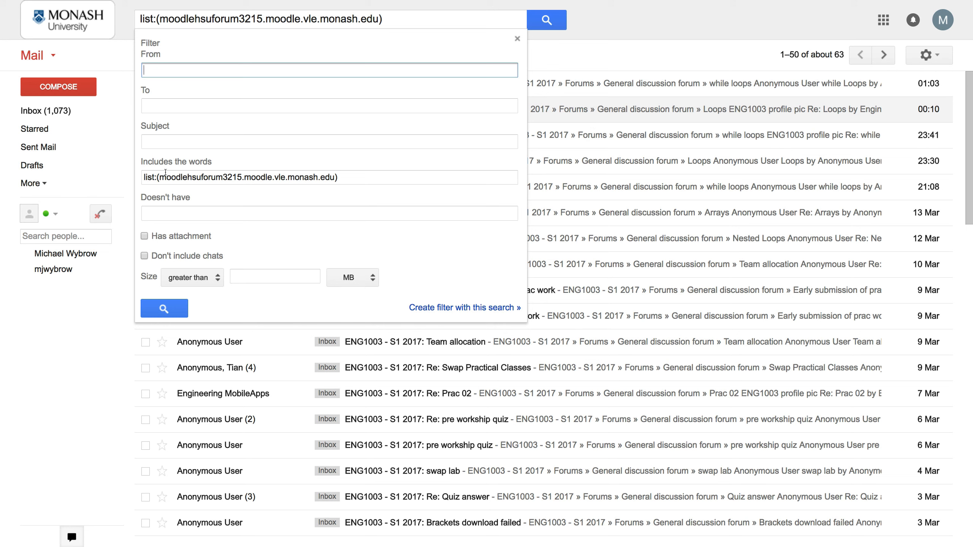
pyautogui.tripleClick(179, 177)
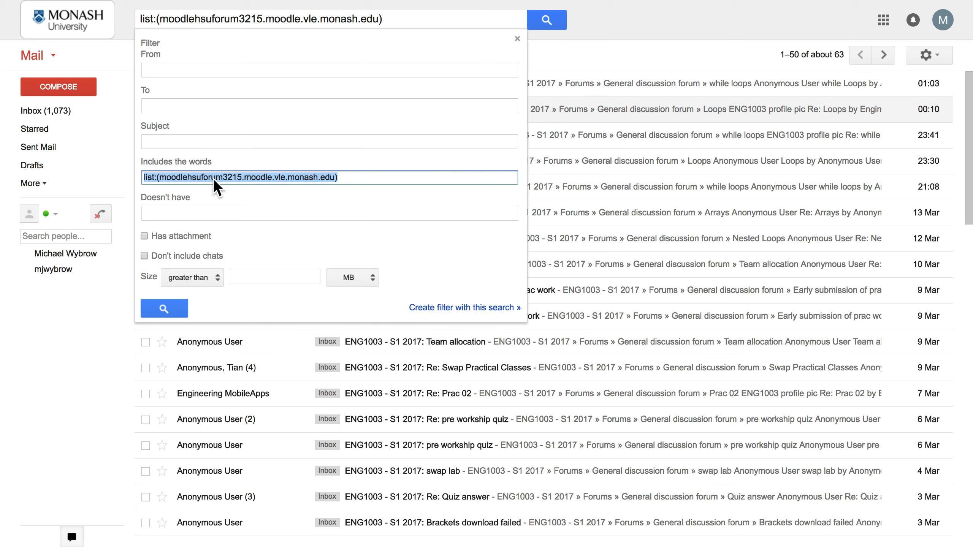
pyautogui.click(464, 309)
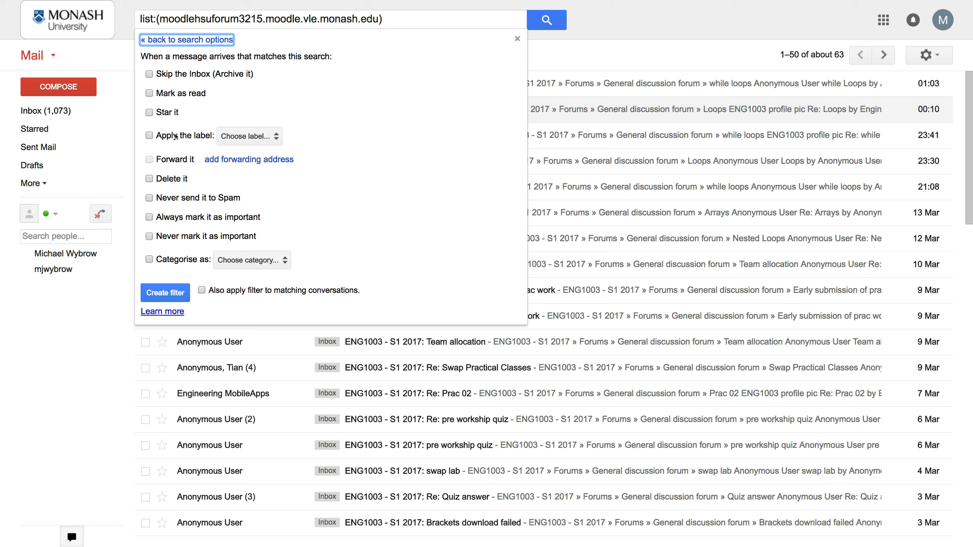
# - Create the filter with a new label "ENG1003 - Forum", skipping the inbox and also applying it to matching conversations
pyautogui.click(149, 136)
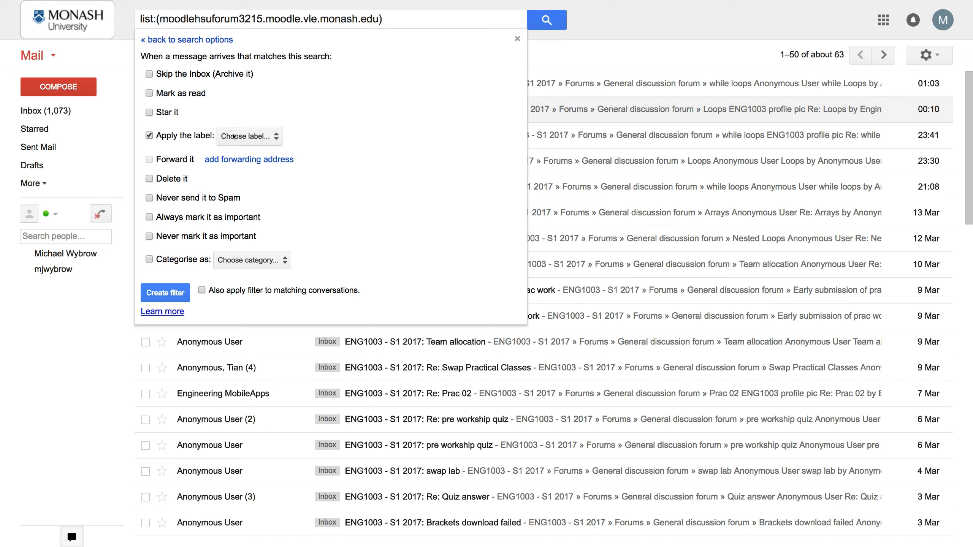
pyautogui.click(269, 136)
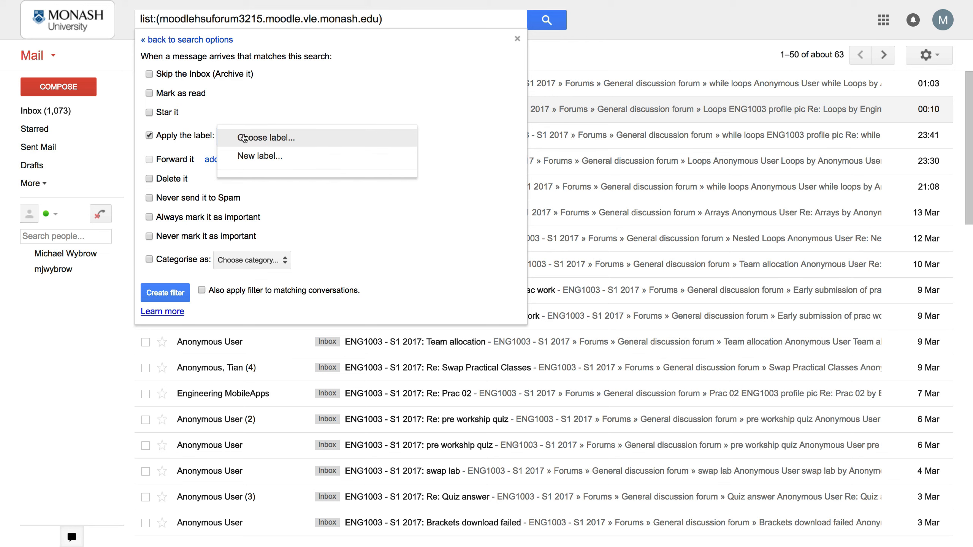
pyautogui.click(264, 158)
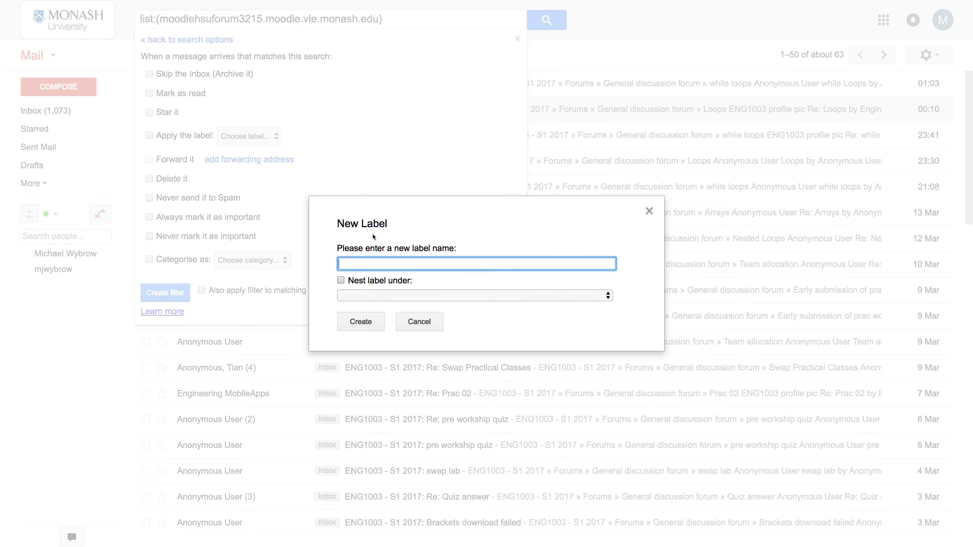
pyautogui.write('ENG1003-Forum')
pyautogui.click(377, 263)
pyautogui.press('Right')
pyautogui.click(361, 322)
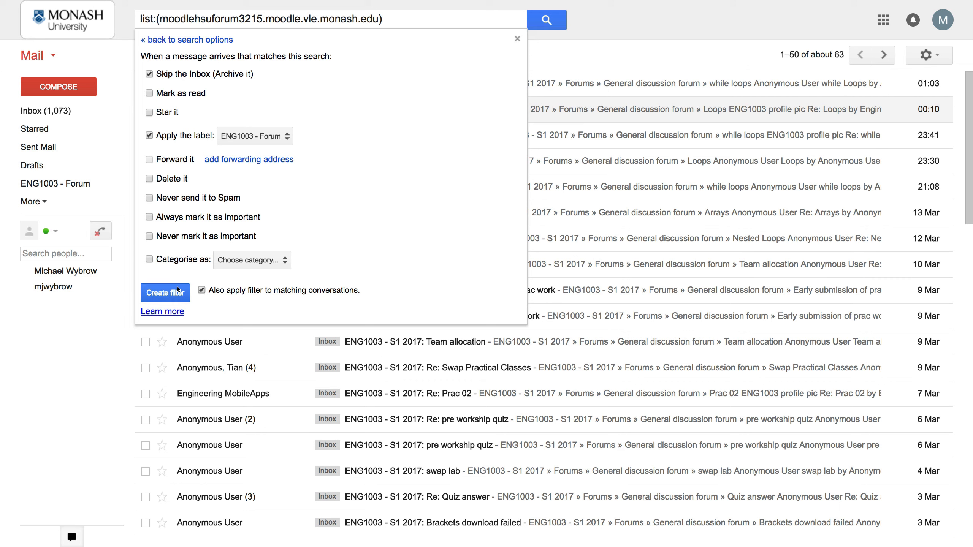
pyautogui.click(165, 293)
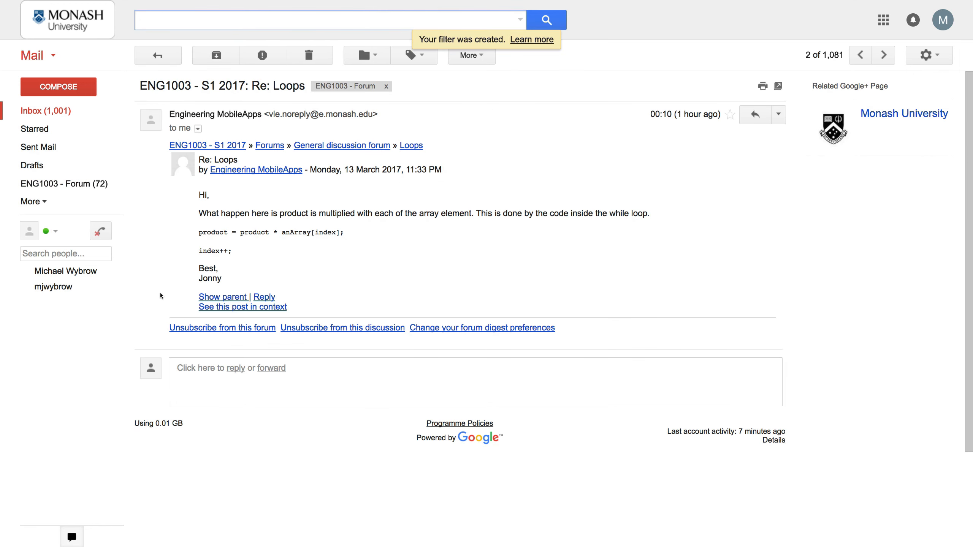
# - Check the inbox and the messages under the ENG1003 - Forum label, ending back in the inbox
pyautogui.click(158, 55)
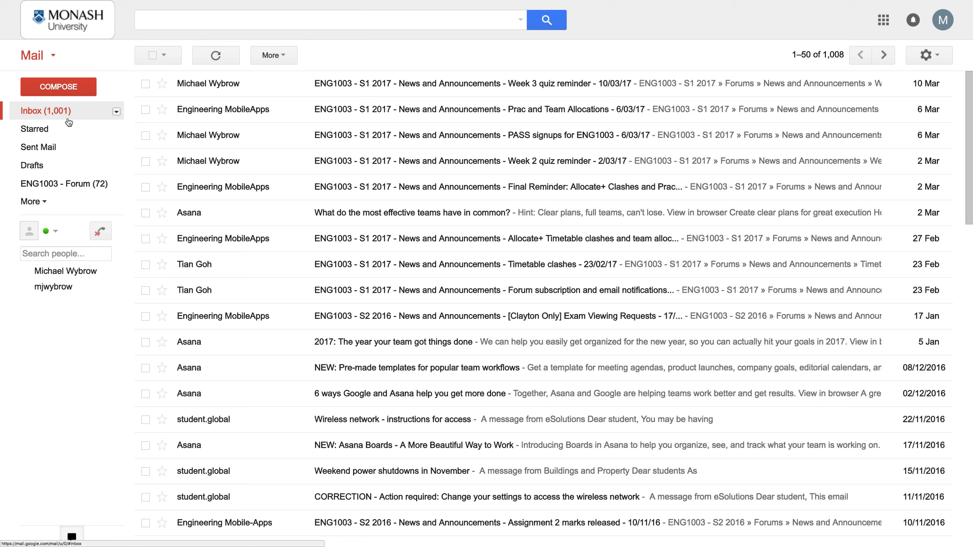
pyautogui.click(75, 187)
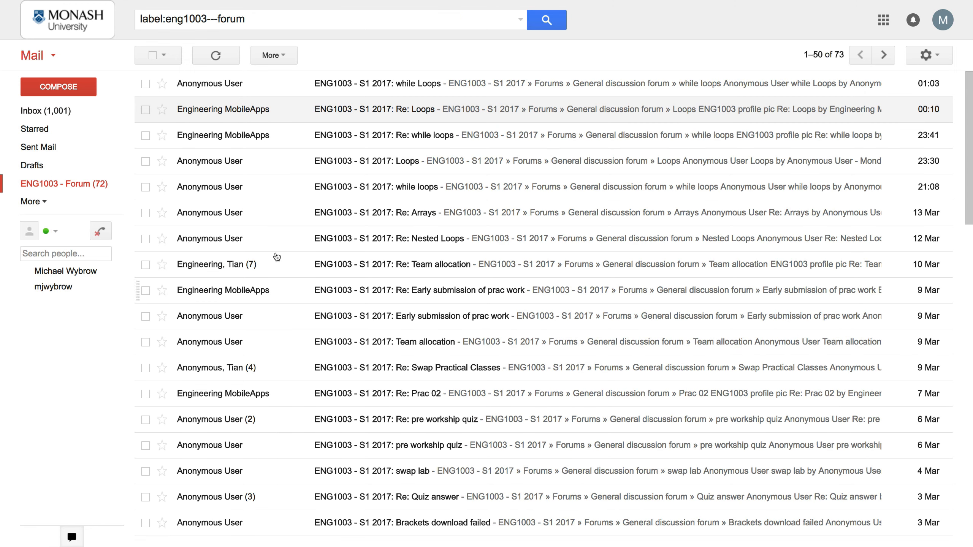
pyautogui.click(25, 111)
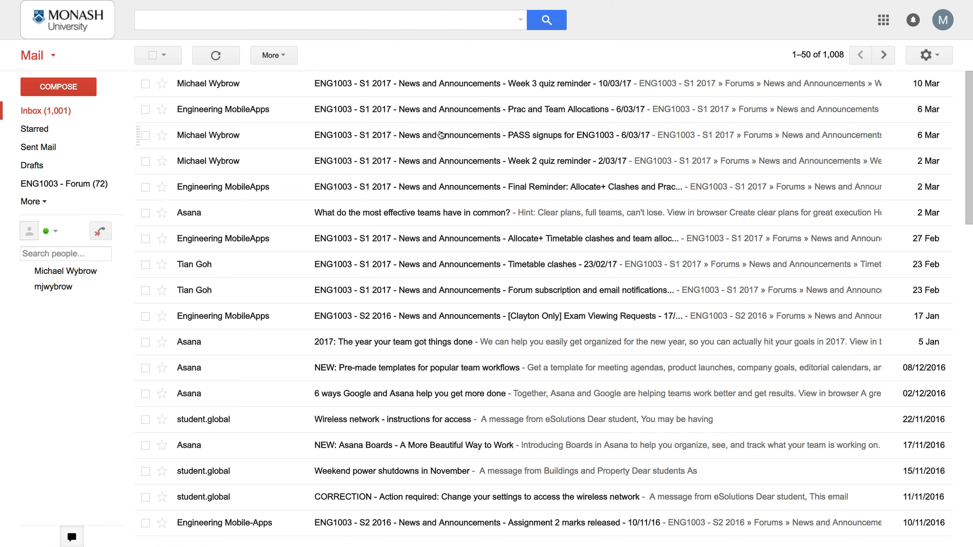
# - Start a filter from the "Week 3 quiz reminder - 10/03/17" announcement, keeping its mailing-list criterion, and continue to the filter actions
pyautogui.click(440, 84)
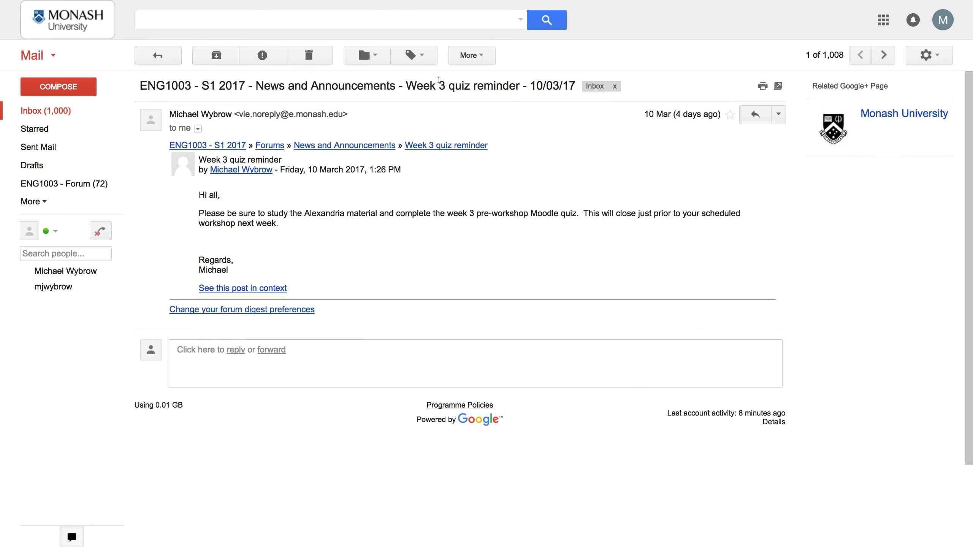
pyautogui.click(471, 55)
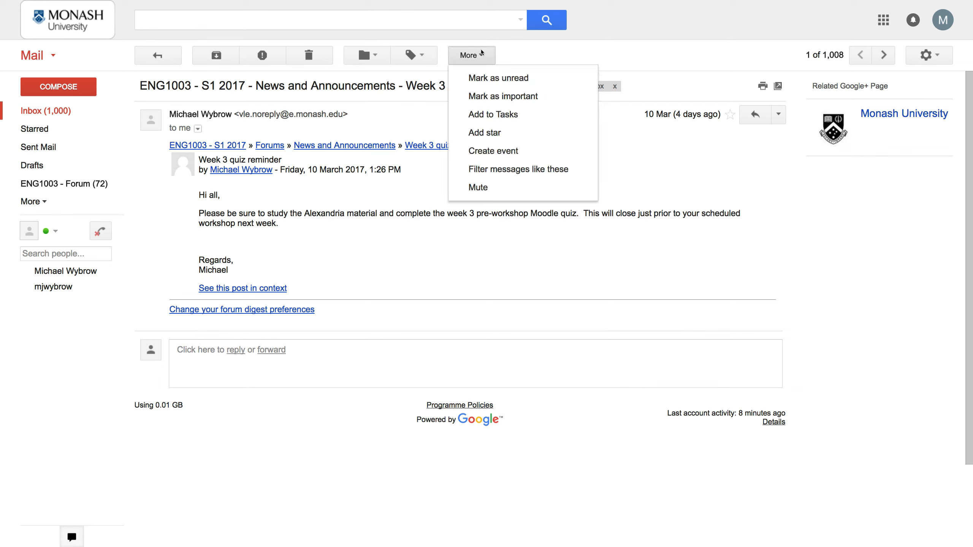
pyautogui.click(494, 172)
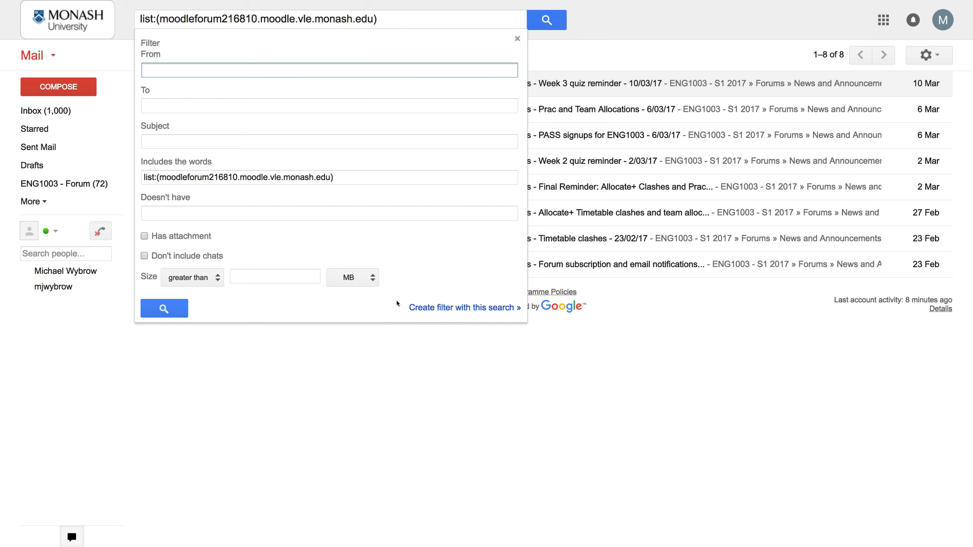
pyautogui.click(436, 308)
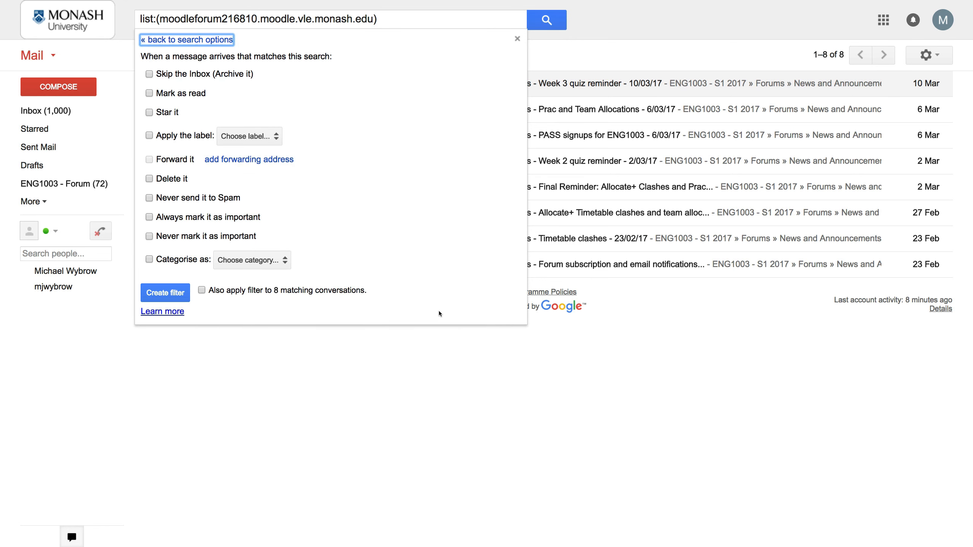
# - Create the filter with a new label "ENG1003 - Announcements", skipping the inbox and also applying it to the matching conversations
pyautogui.click(168, 75)
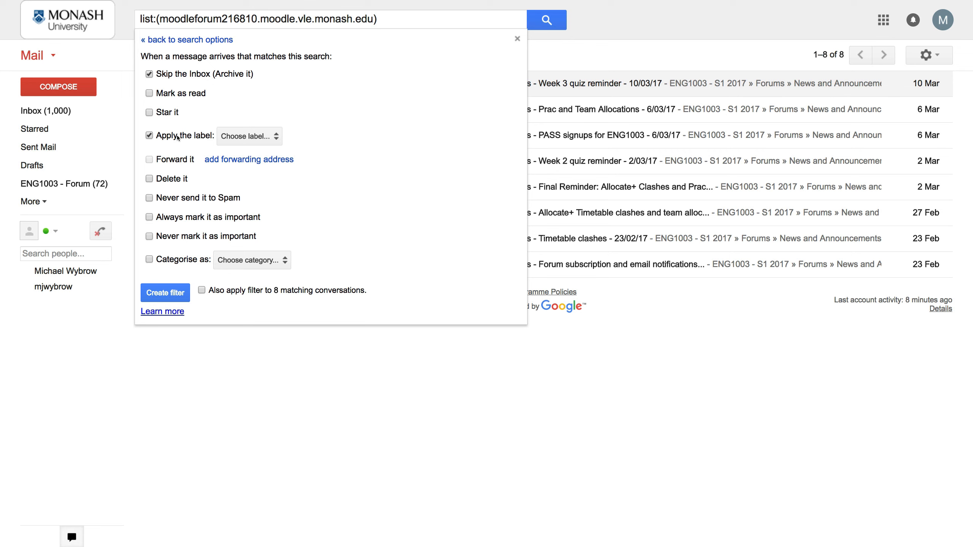
pyautogui.click(239, 137)
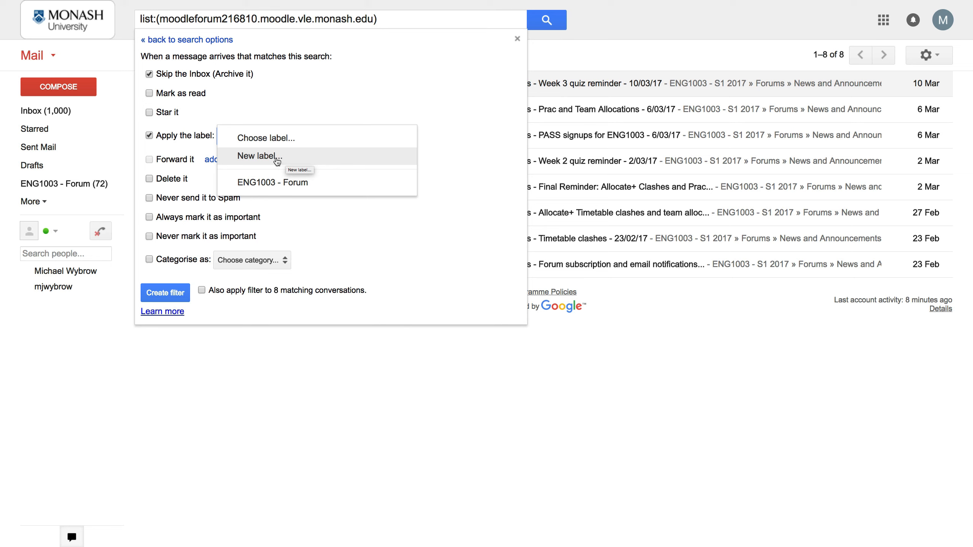
pyautogui.click(252, 156)
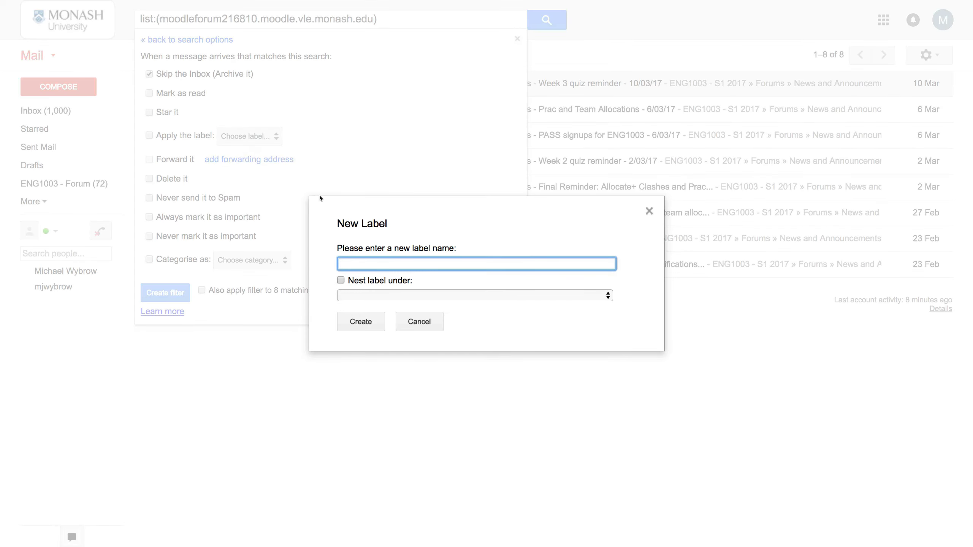
pyautogui.write('ENG1003 - Announcments')
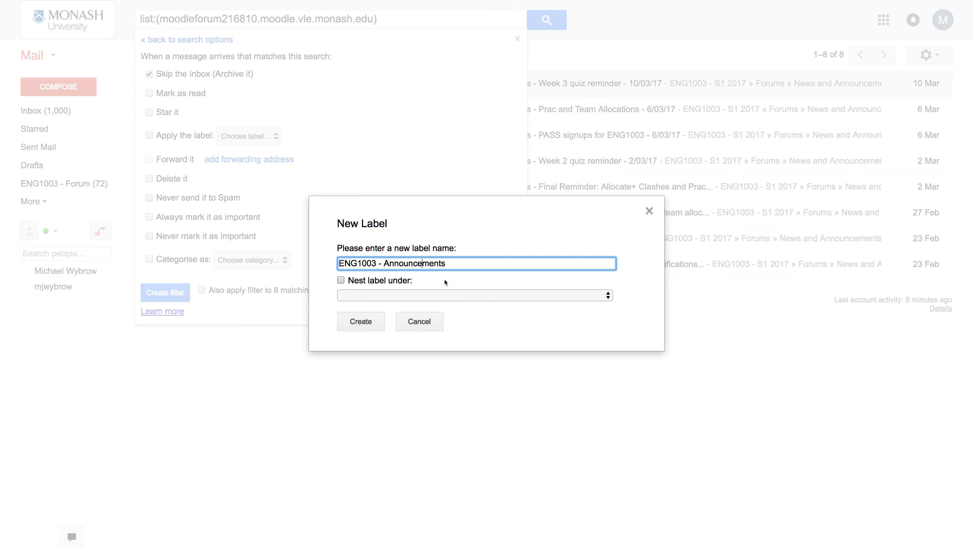
pyautogui.click(360, 322)
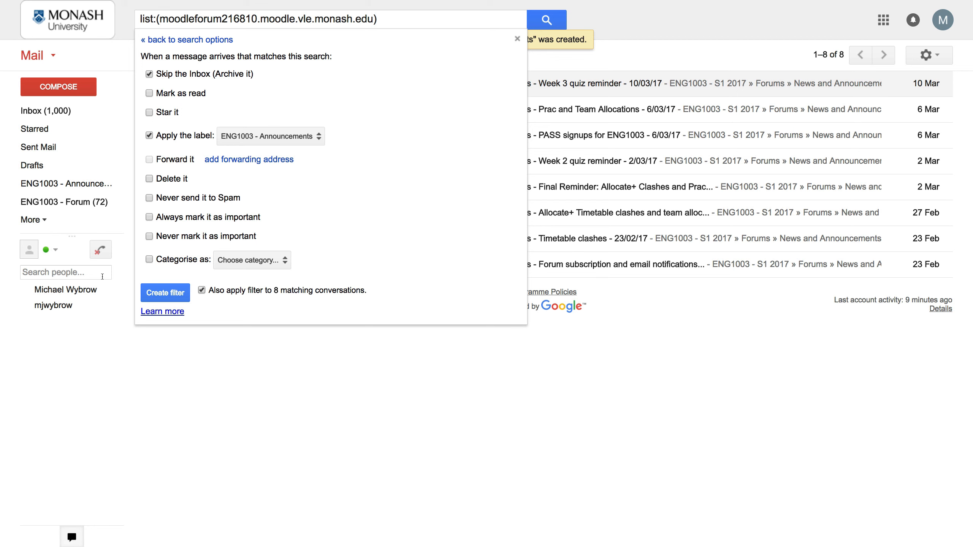
pyautogui.click(165, 292)
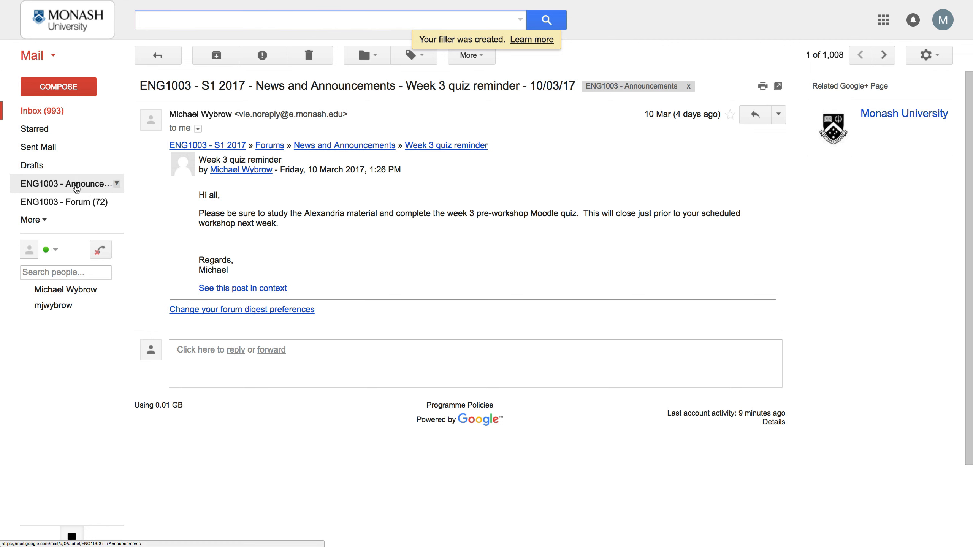
# - View the messages under the ENG1003 - Announcements label and return to the inbox
pyautogui.click(76, 188)
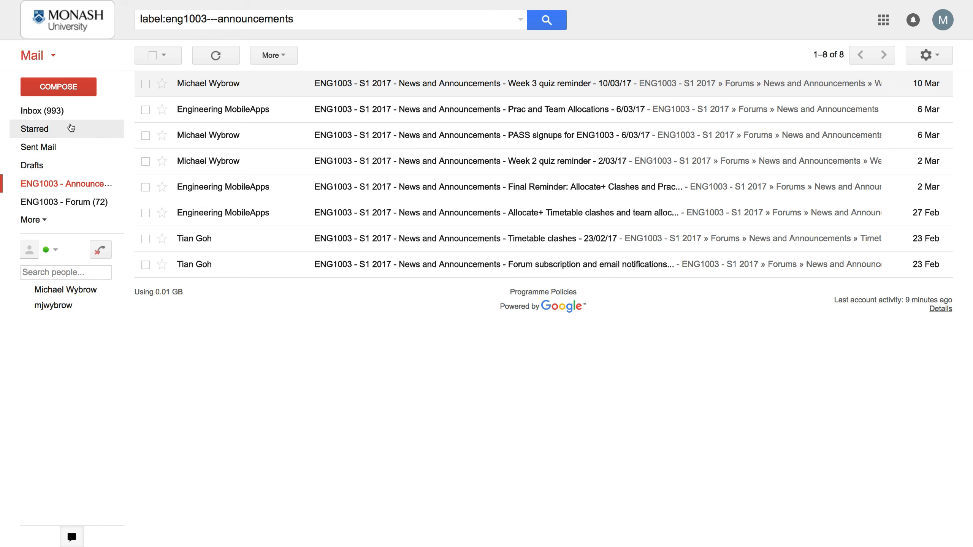
pyautogui.click(55, 115)
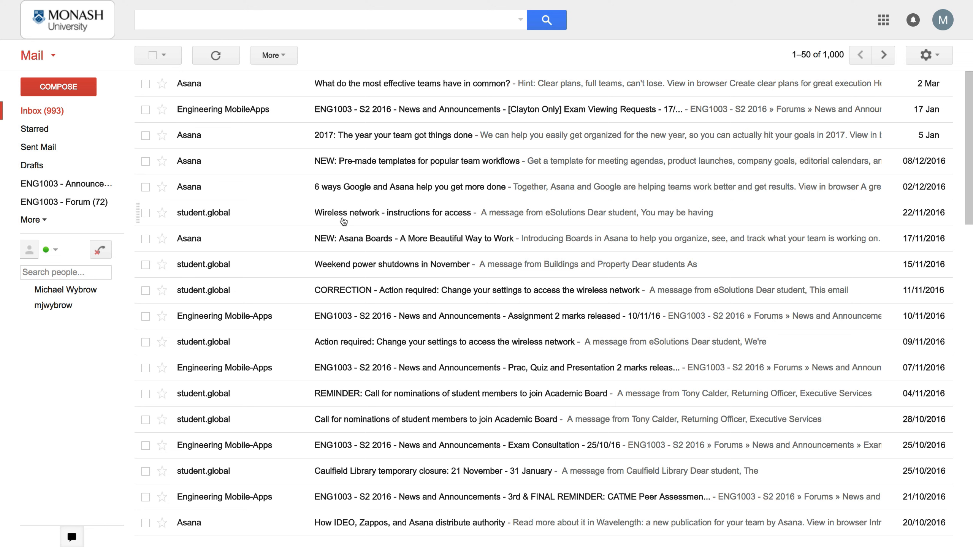
# - Start a filter on the sender of the "Weekend power shutdowns in November" message and continue to the filter actions
pyautogui.moveTo(191, 216)
pyautogui.moveTo(202, 265)
pyautogui.click(368, 267)
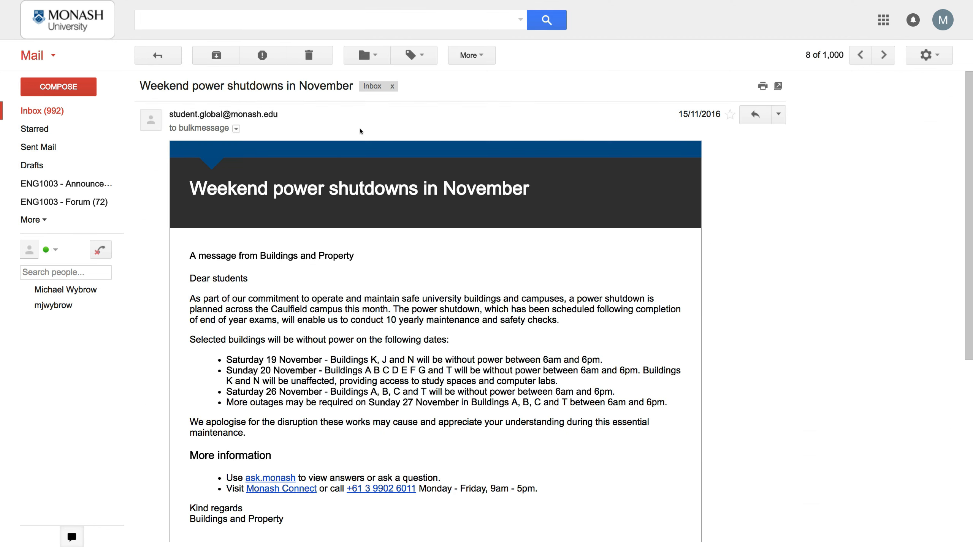
pyautogui.click(479, 56)
pyautogui.click(492, 170)
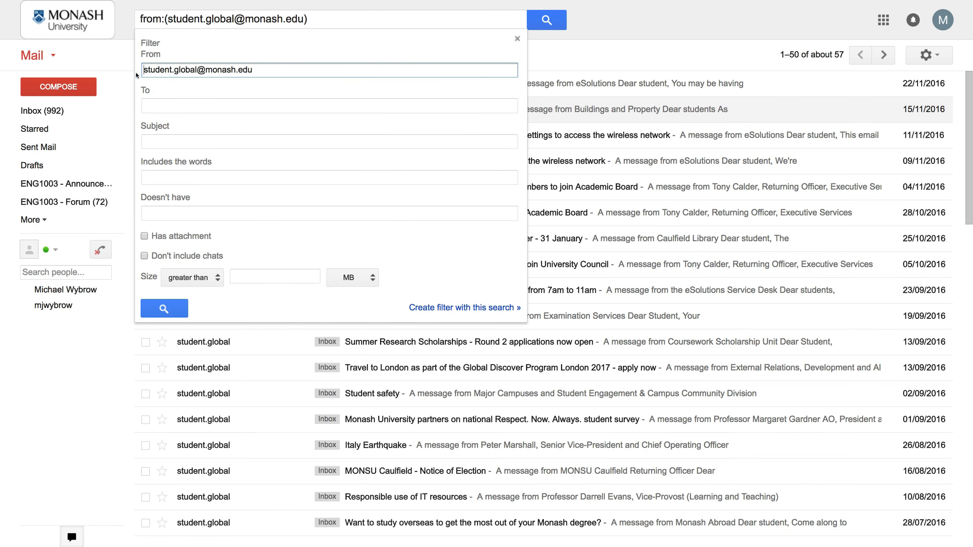
pyautogui.click(445, 309)
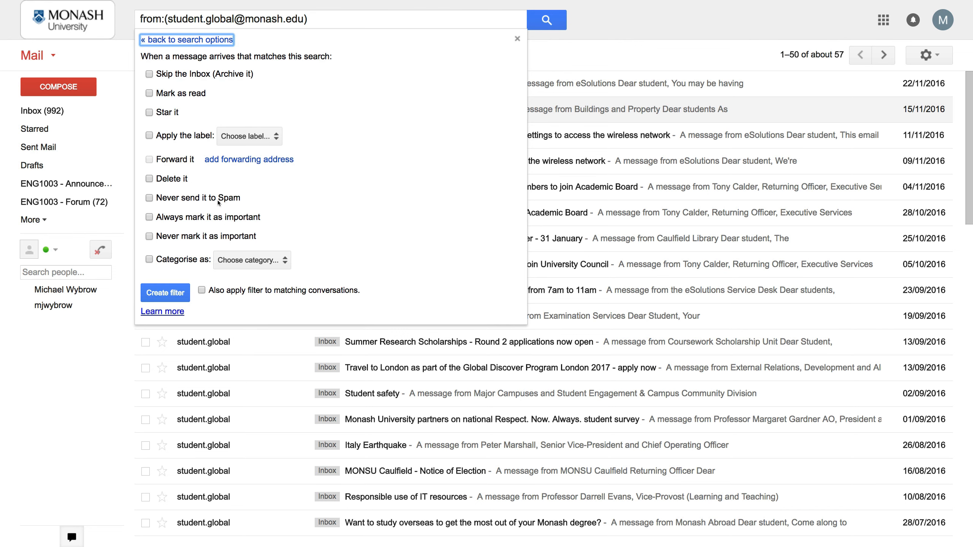
# - Create the filter with a new label "Global", skipping the inbox and also applying it to the matching conversations
pyautogui.click(169, 74)
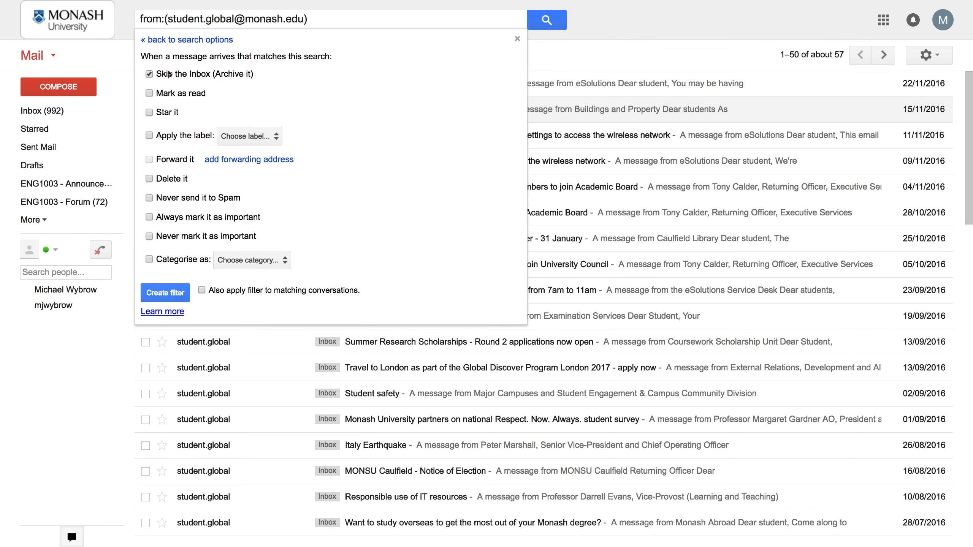
pyautogui.click(190, 139)
pyautogui.click(255, 137)
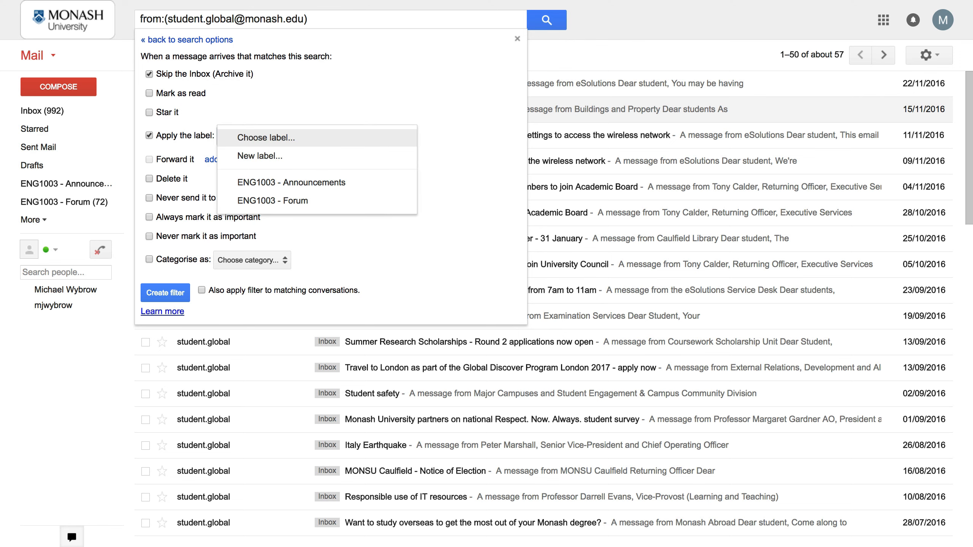
pyautogui.click(260, 157)
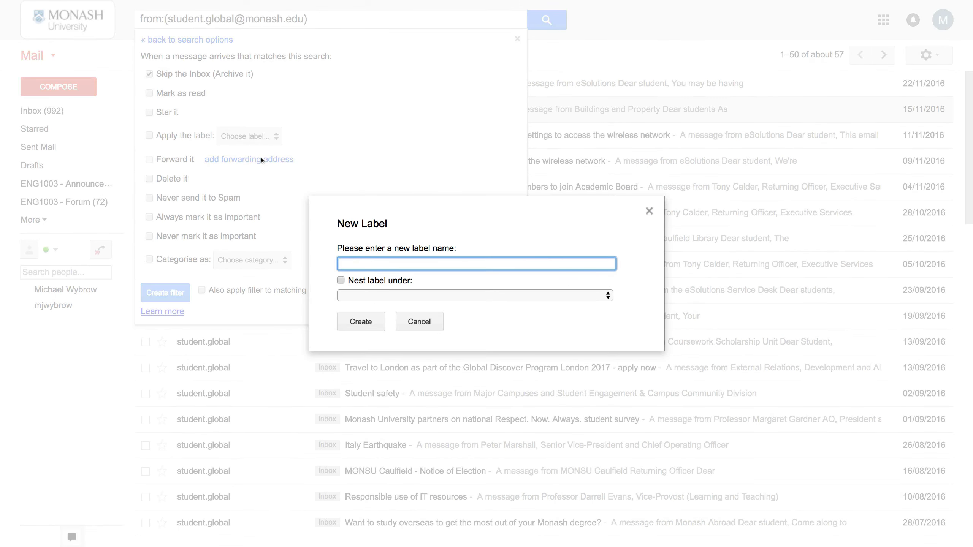
pyautogui.write('Global')
pyautogui.click(370, 323)
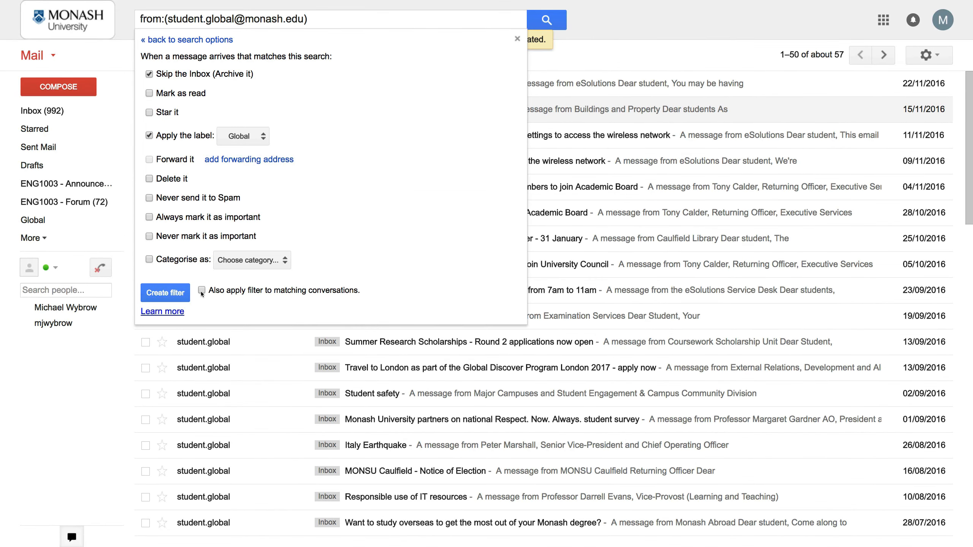
pyautogui.click(174, 294)
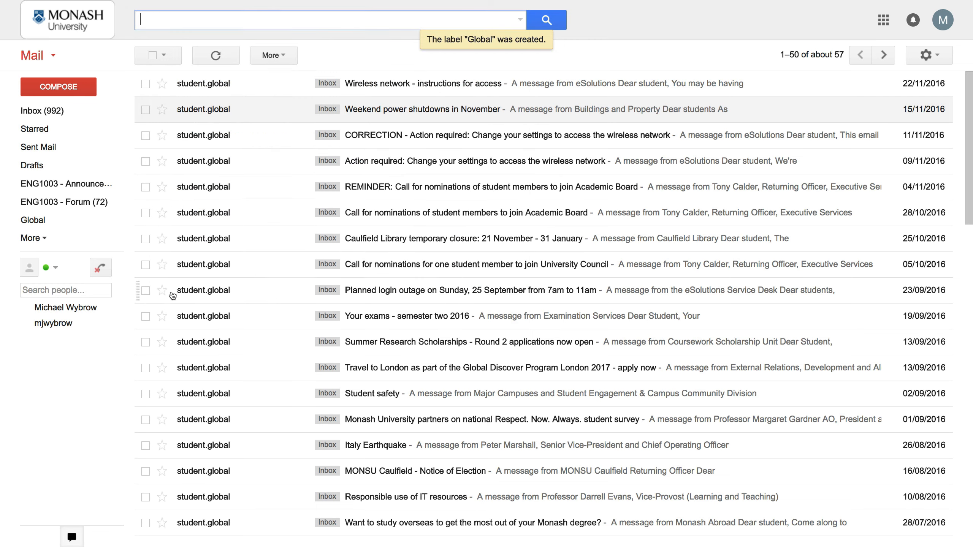
# - Look through the messages under the Global label and return to the inbox
pyautogui.click(37, 223)
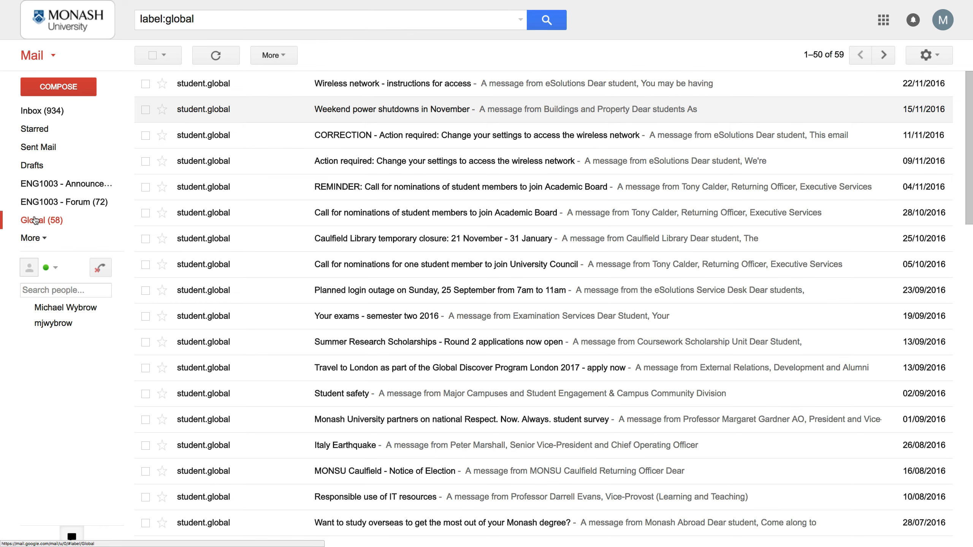
pyautogui.scroll(-5, 376, 92)
pyautogui.scroll(-4, 377, 92)
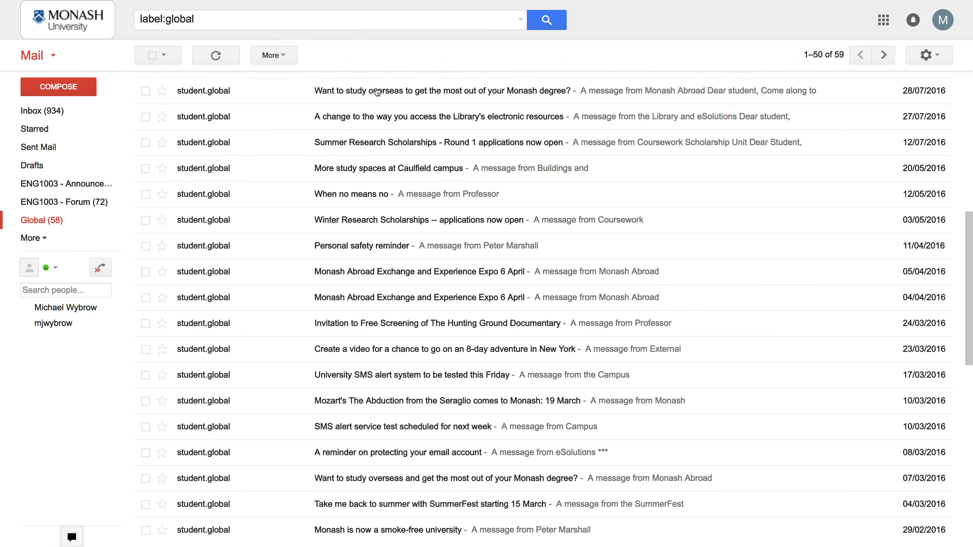
pyautogui.scroll(9, 268, 123)
pyautogui.click(60, 113)
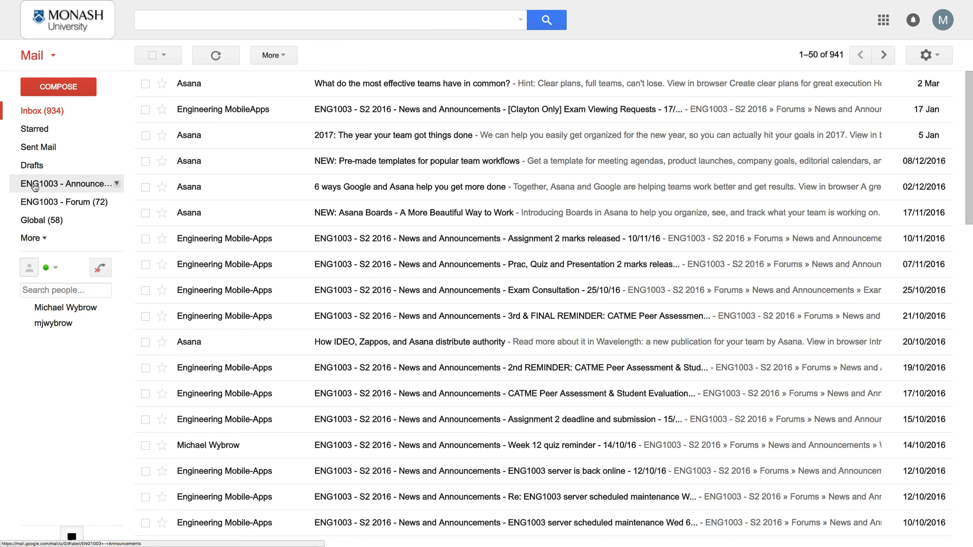
# - Open the label management settings and create a new label named "ENG1003"
pyautogui.click(38, 240)
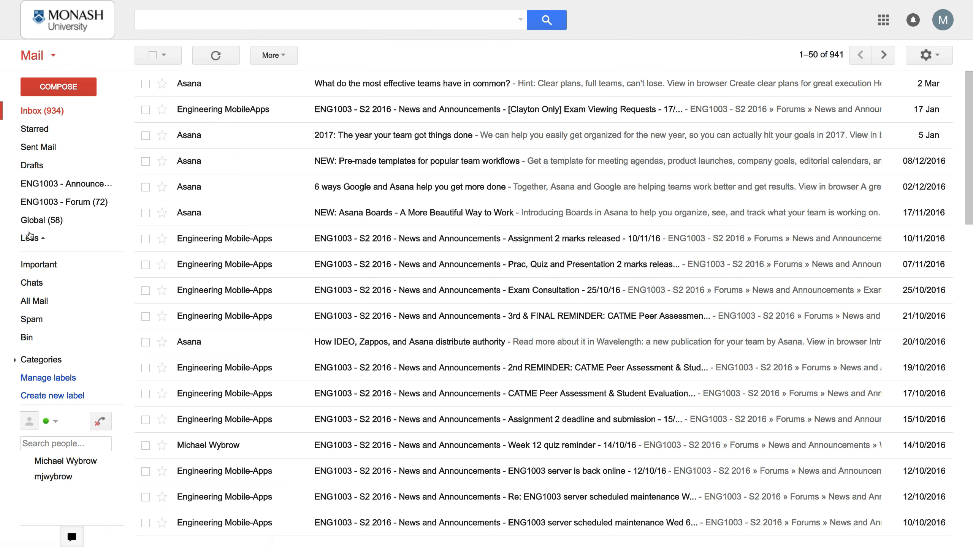
pyautogui.click(30, 236)
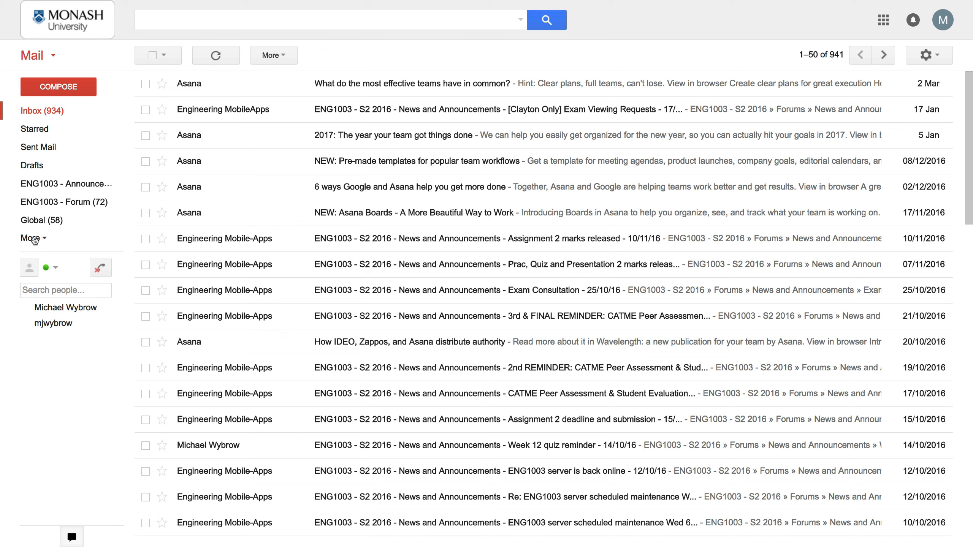
pyautogui.click(31, 237)
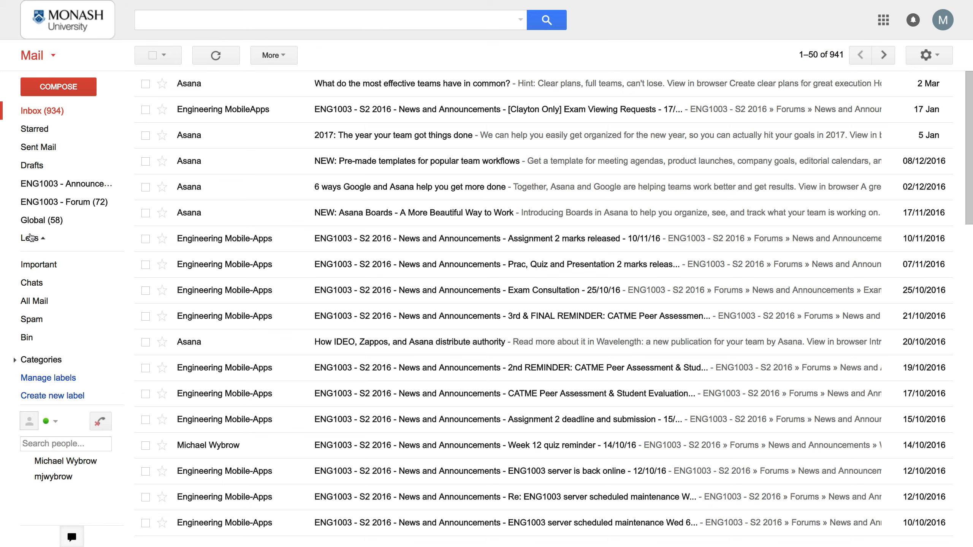
pyautogui.click(54, 379)
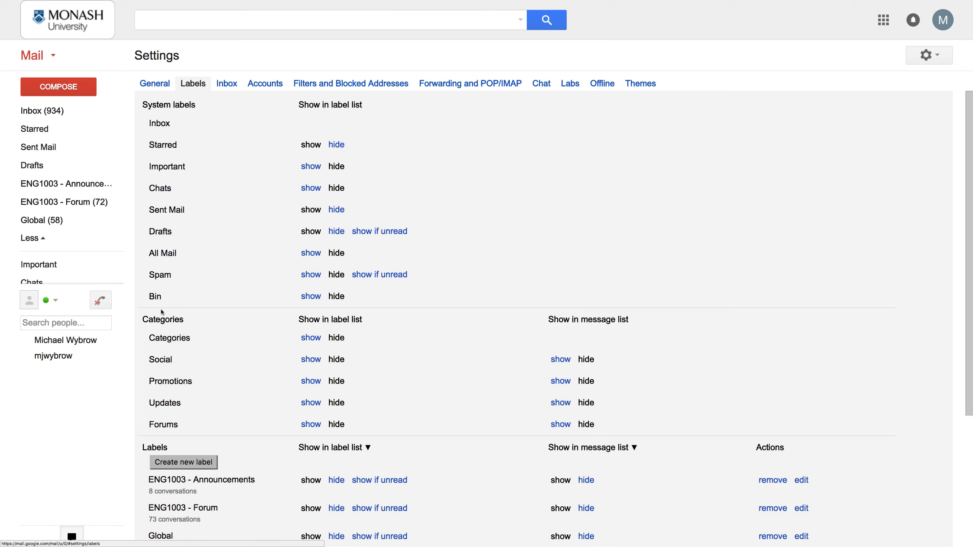
pyautogui.scroll(-5, 161, 309)
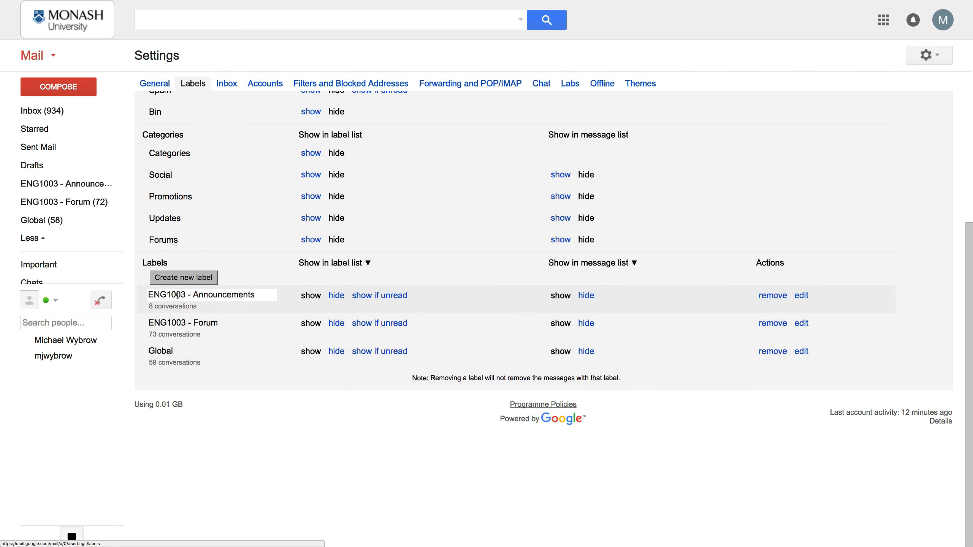
pyautogui.click(178, 277)
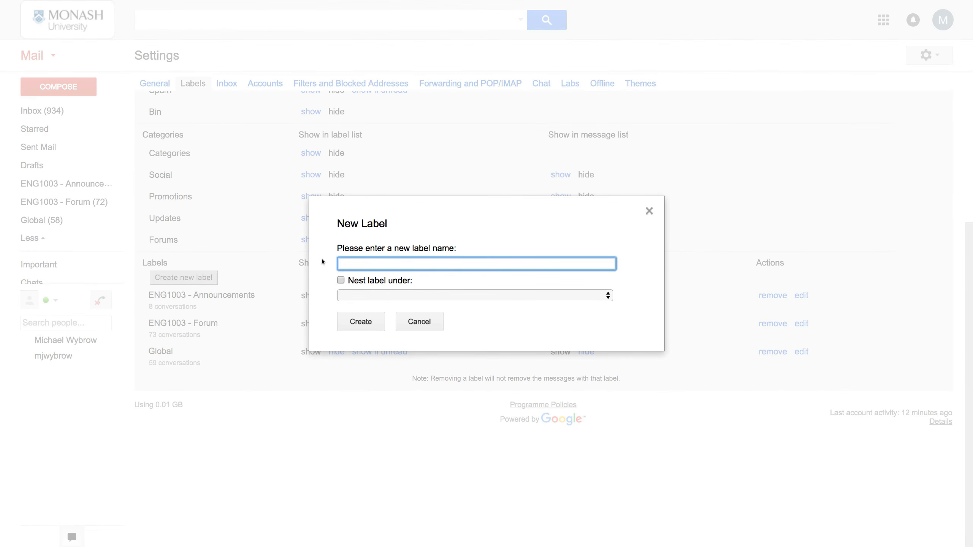
pyautogui.write('ENG1003')
pyautogui.click(366, 324)
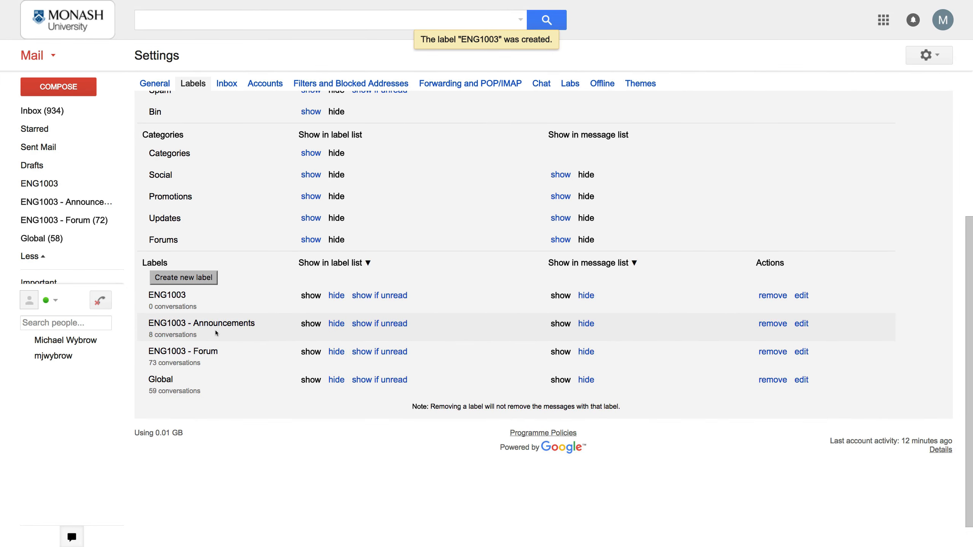
# - Rename the "ENG1003 - Announcements" label to "Announcements" and nest it under ENG1003
pyautogui.click(801, 324)
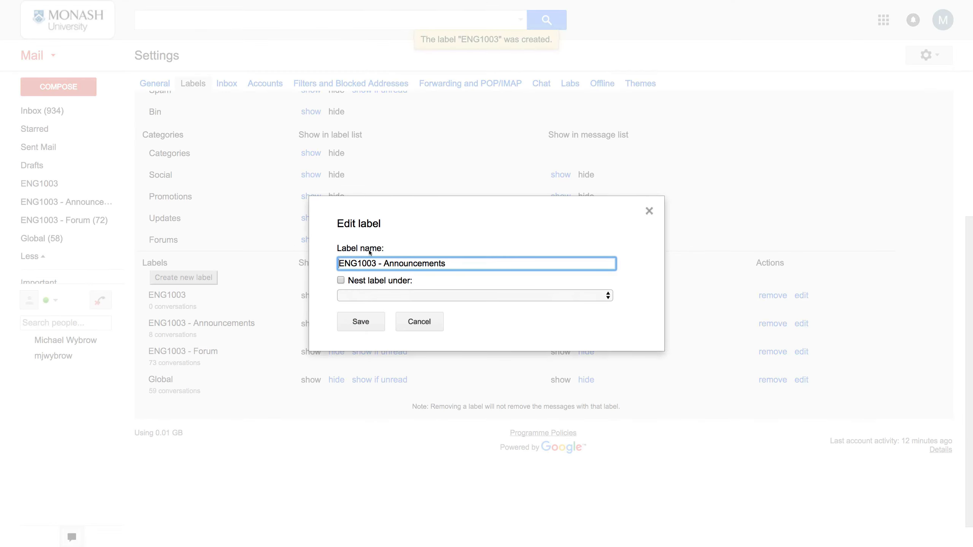
pyautogui.moveTo(385, 263); pyautogui.dragTo(315, 265)
pyautogui.press('BackSpace')
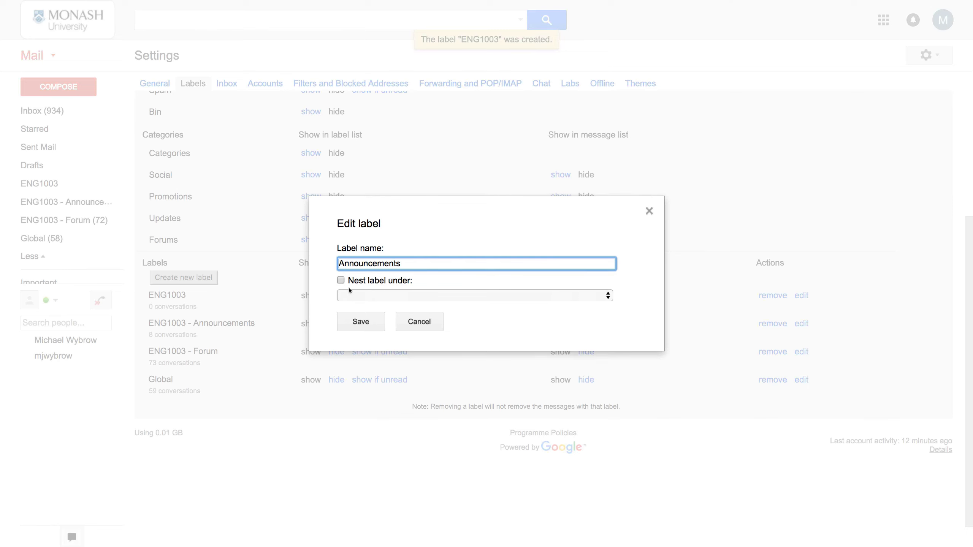
pyautogui.click(341, 281)
pyautogui.click(364, 296)
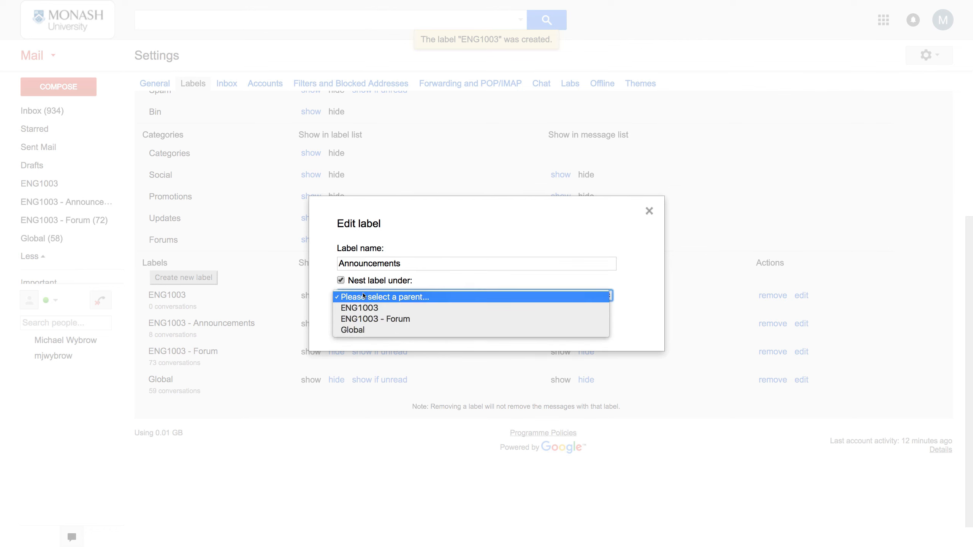
pyautogui.click(368, 308)
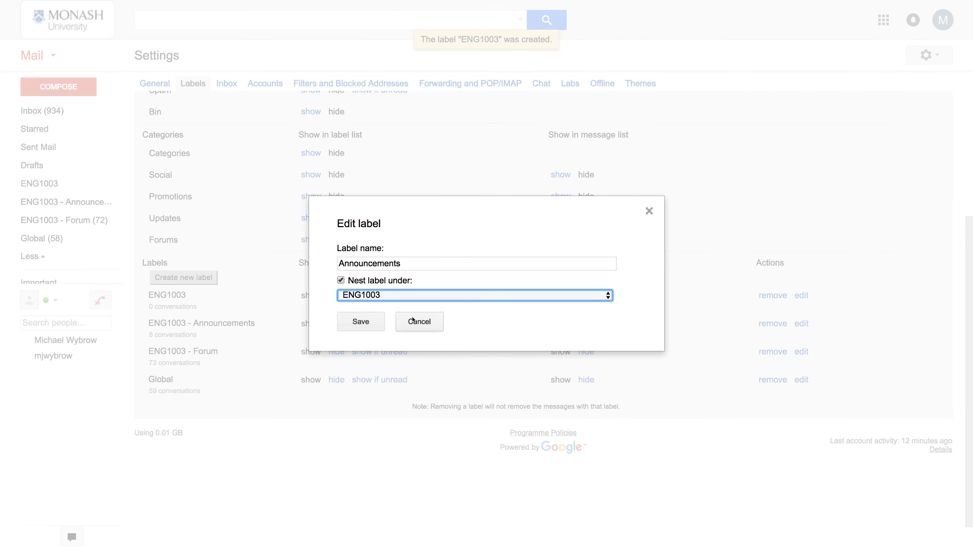
pyautogui.click(352, 324)
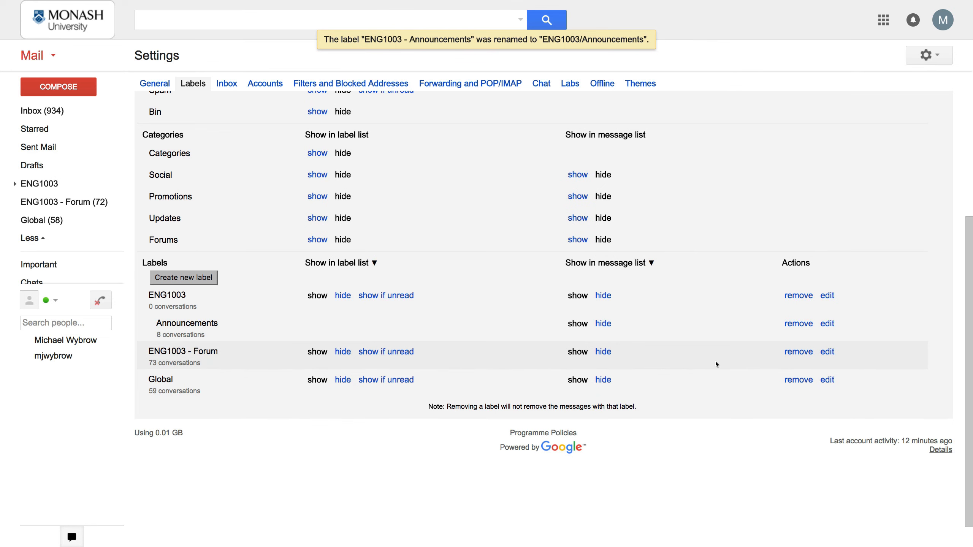
# - Rename the "ENG1003 - Forum" label to "Forum" and nest it under ENG1003
pyautogui.click(828, 351)
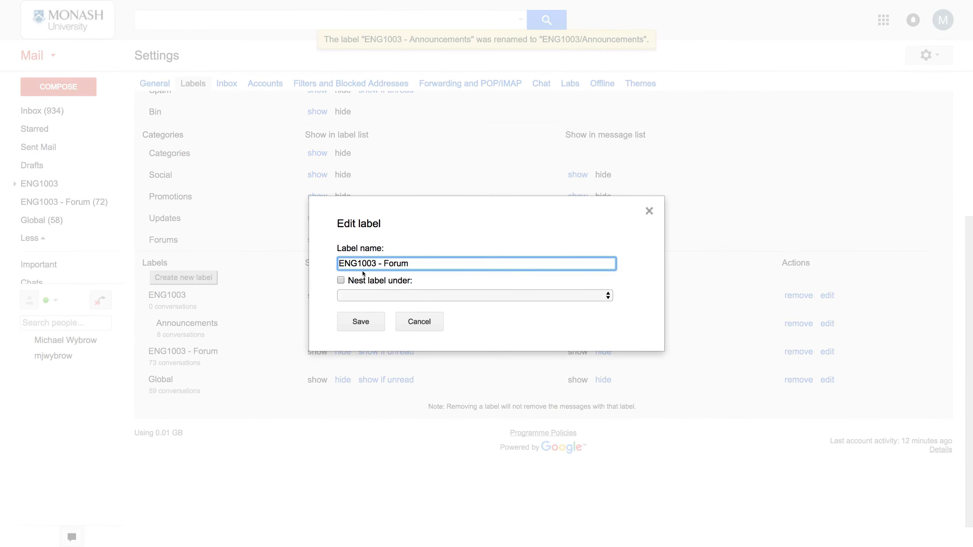
pyautogui.moveTo(384, 263); pyautogui.dragTo(326, 260)
pyautogui.press('BackSpace')
pyautogui.click(341, 281)
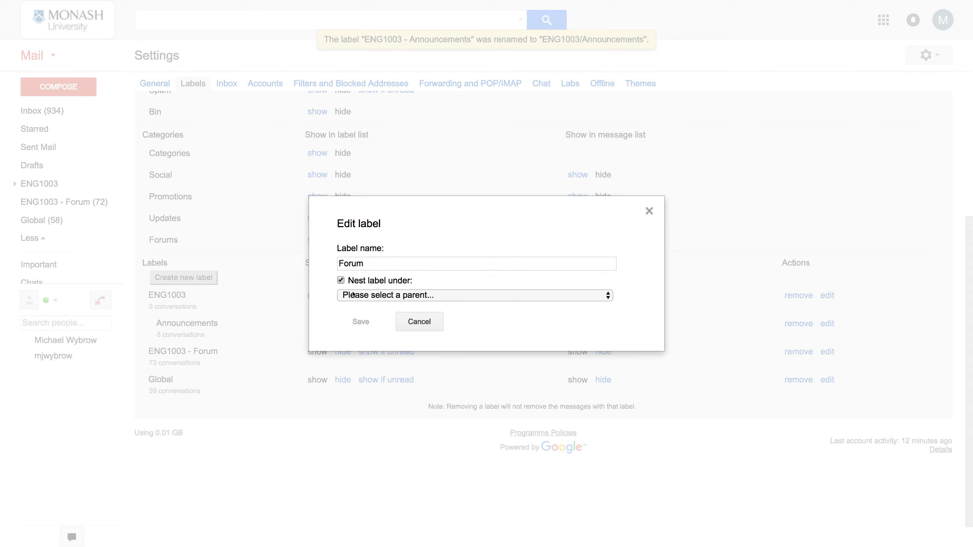
pyautogui.click(354, 295)
pyautogui.click(354, 308)
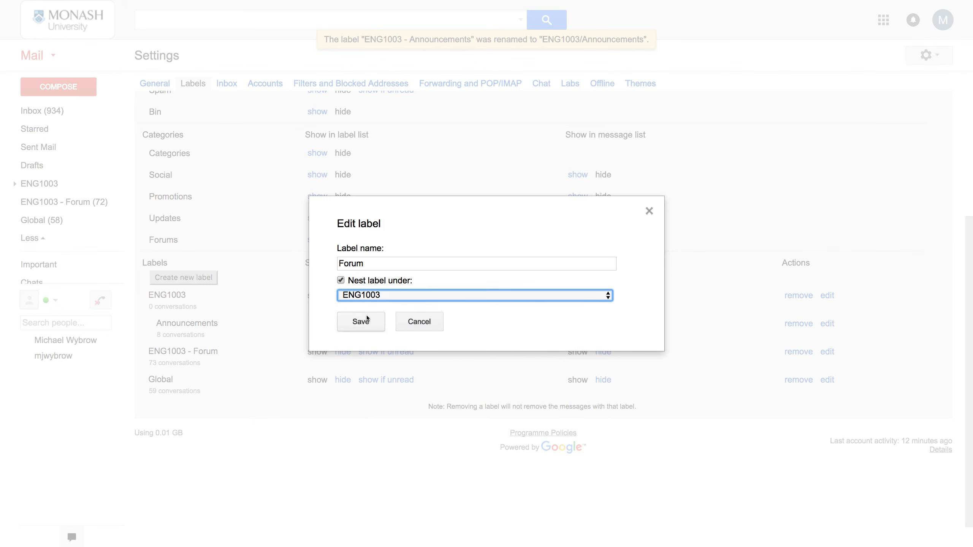
pyautogui.click(366, 321)
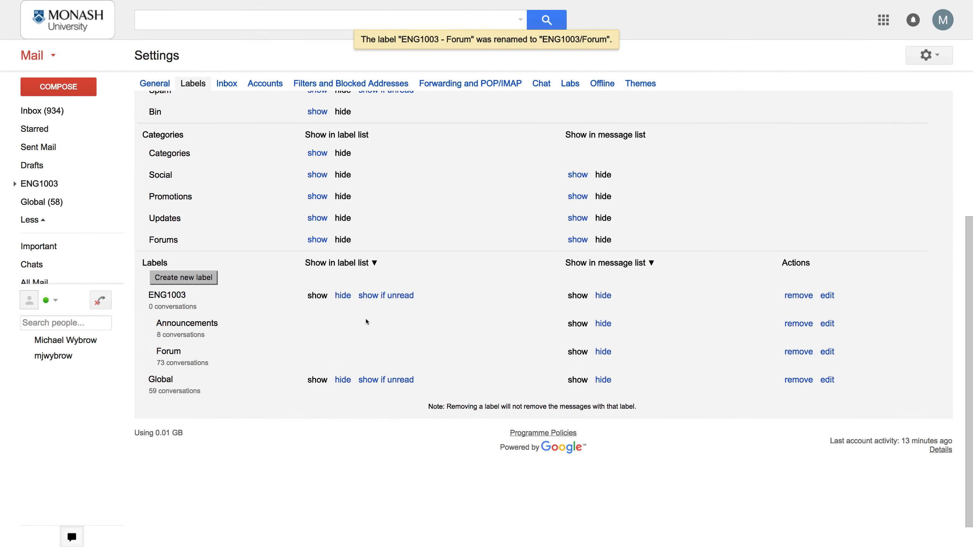
# - Expand the ENG1003 label to view its nested labels, and open the settings for filters and blocked addresses
pyautogui.moveTo(115, 186)
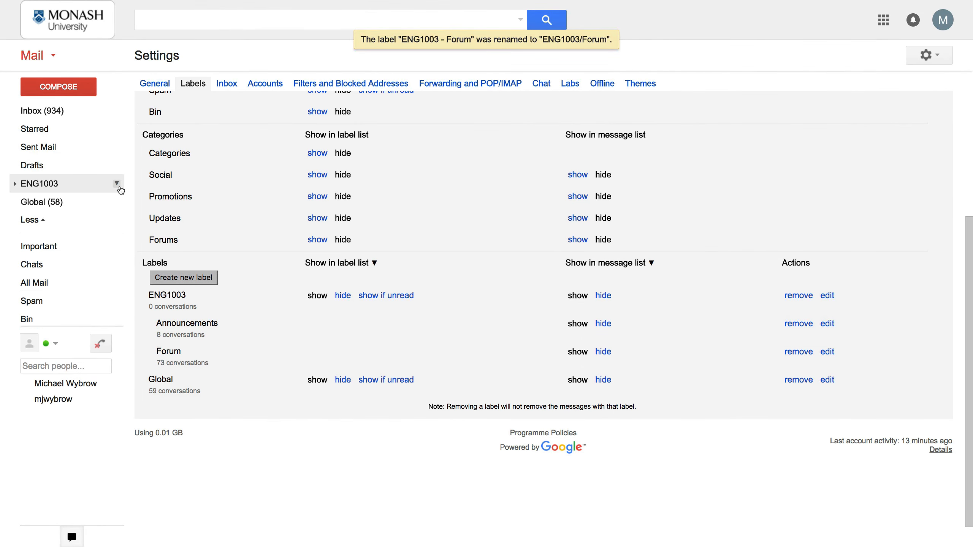
pyautogui.click(14, 184)
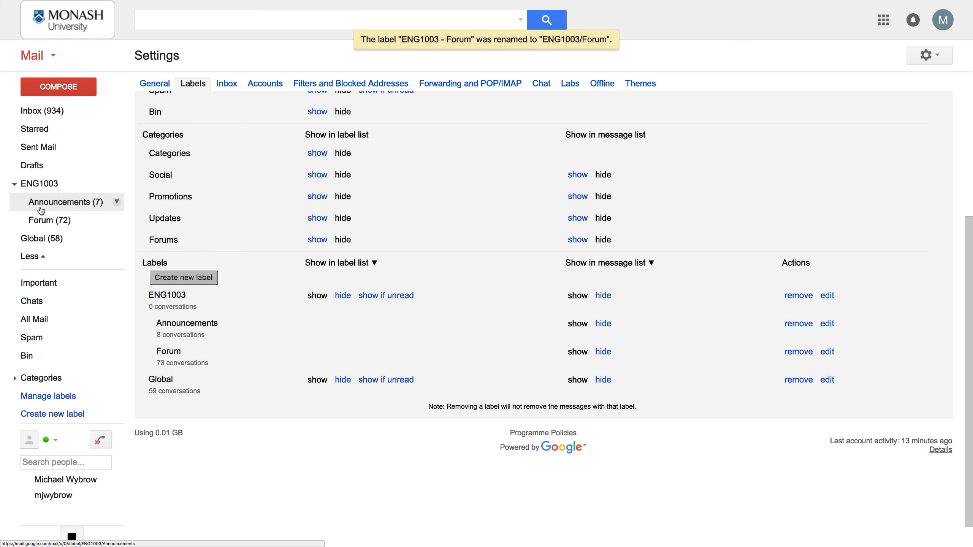
pyautogui.scroll(5, 137, 143)
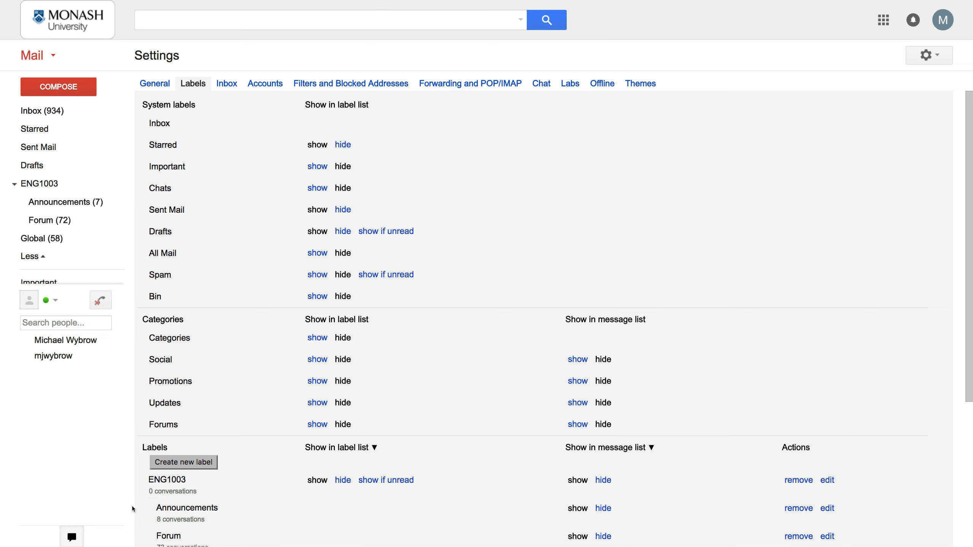
pyautogui.scroll(-4, 136, 509)
pyautogui.scroll(4, 139, 509)
pyautogui.click(323, 88)
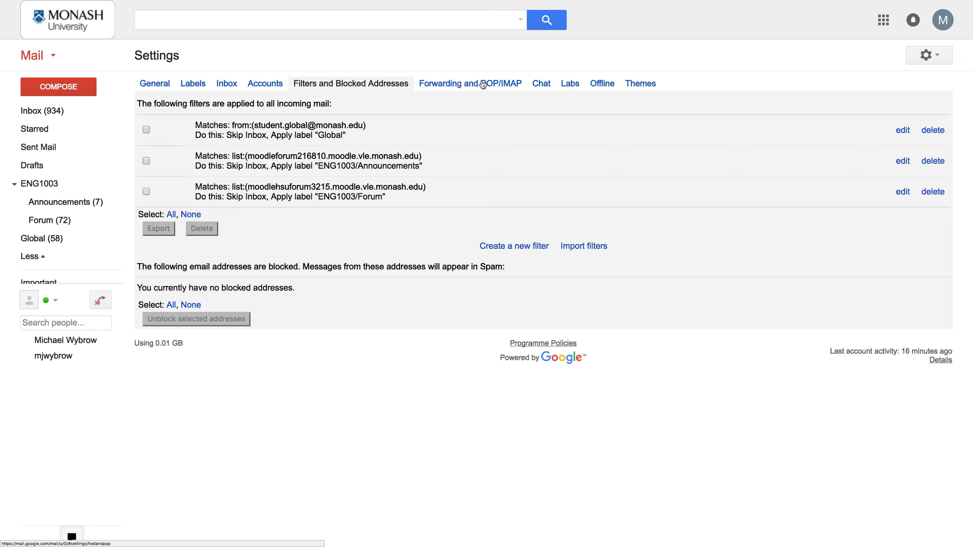
# - Enable IMAP access in the mail forwarding settings, keeping the default IMAP options, and save the changes
pyautogui.click(504, 86)
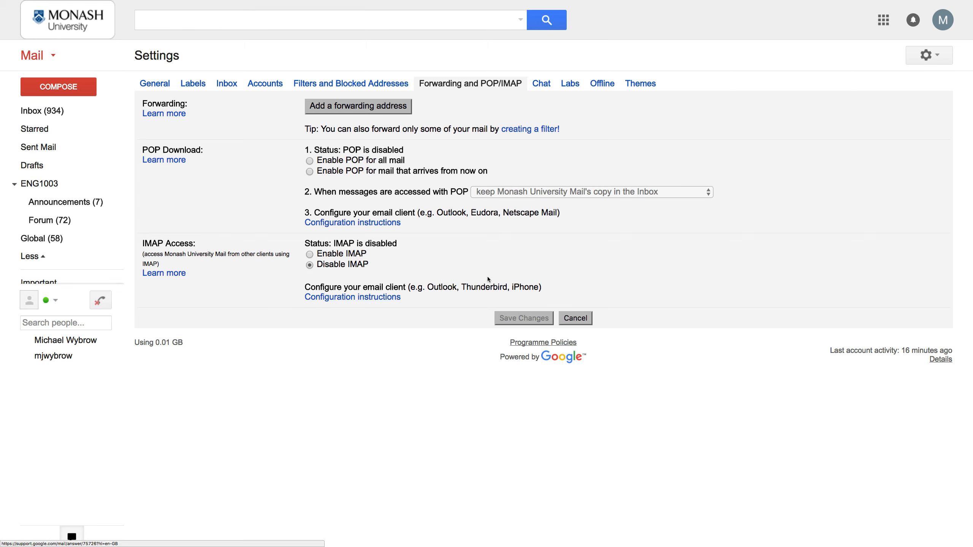
pyautogui.click(309, 255)
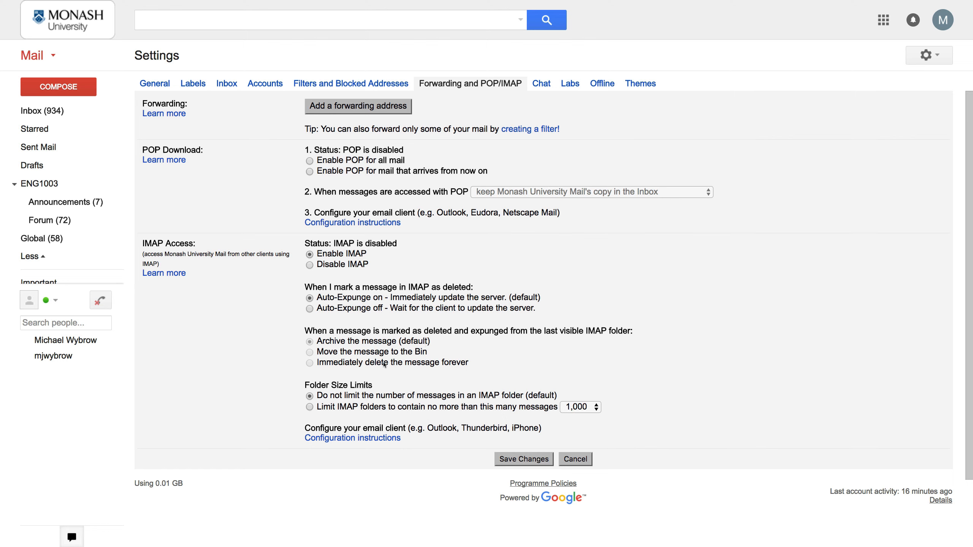
pyautogui.click(530, 462)
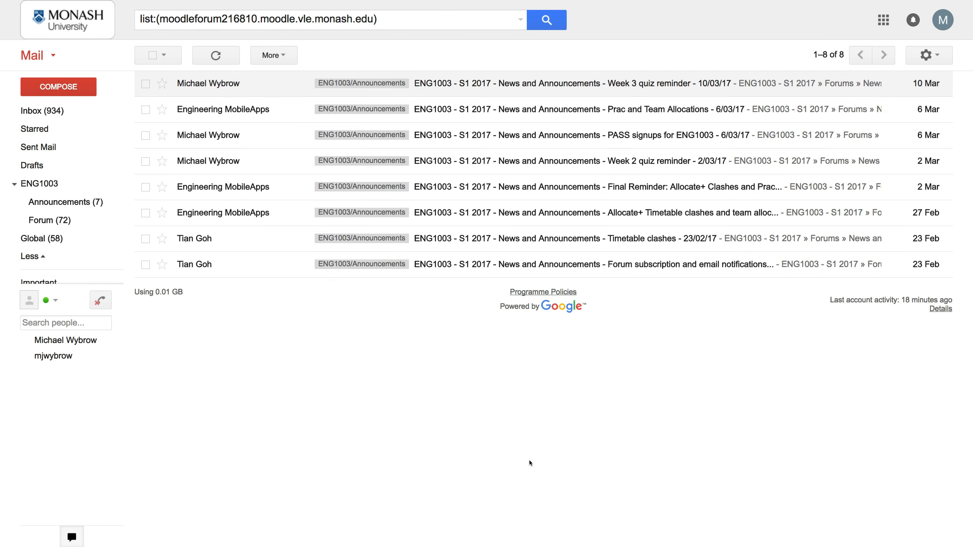